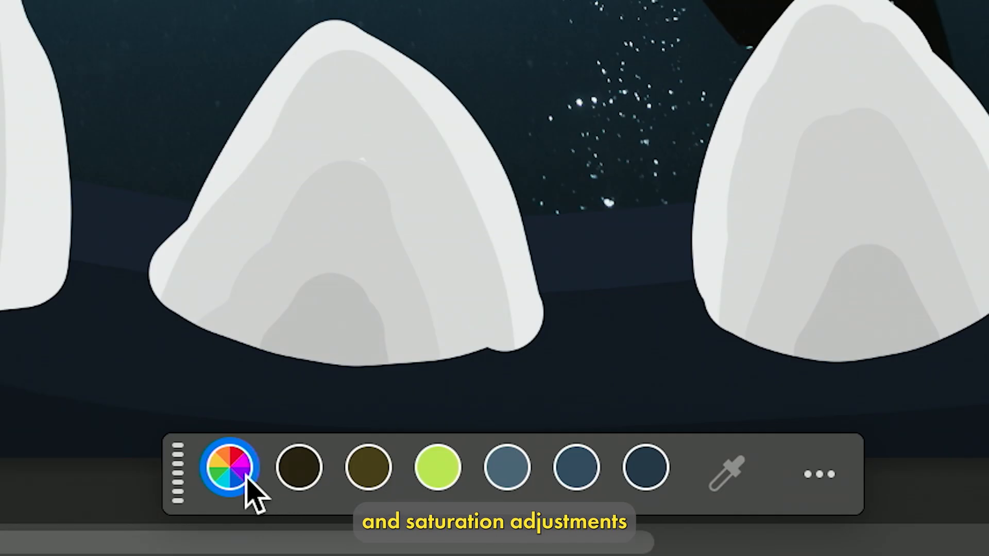
Target the lime-green color range and adjust its hue and saturation
{"action": "left_click", "coordinate": [437, 466]}
{"action": "left_click_drag", "start_coordinate": [368, 288], "coordinate": [326, 292]}
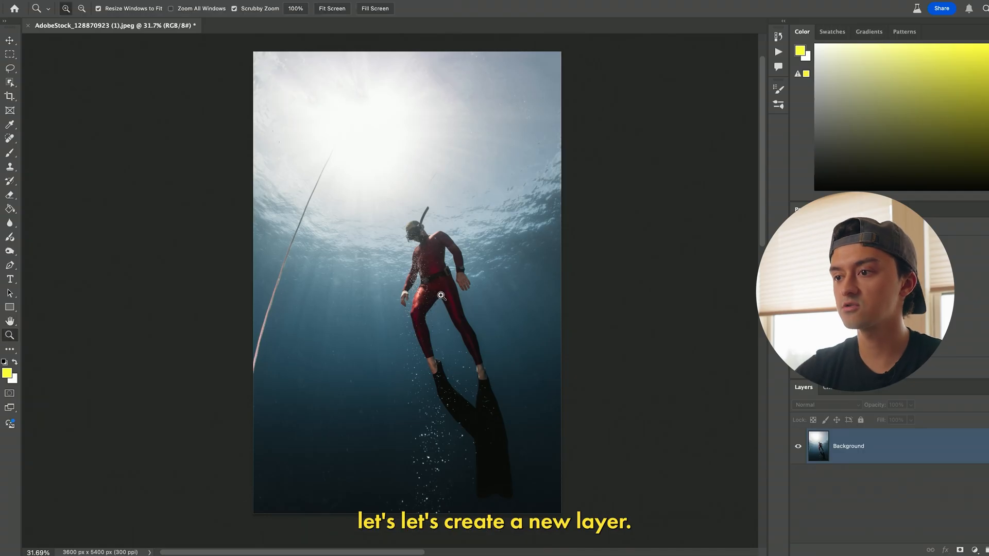
On a new layer, sketch a yellow shark mouth with curved gum lines and teeth across the photo's upper and lower parts
{"action": "left_click_drag", "start_coordinate": [441, 296], "coordinate": [443, 294]}
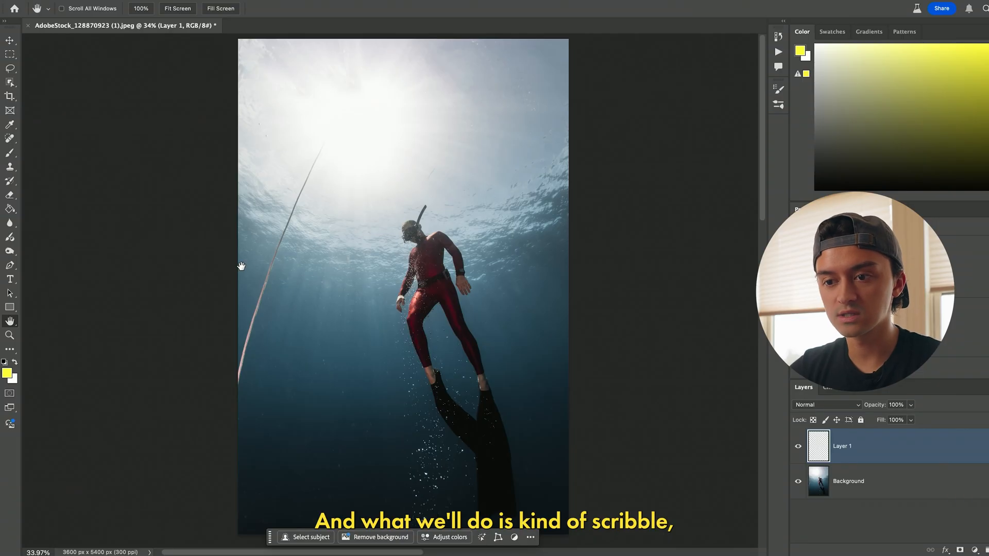
{"action": "key", "text": "b"}
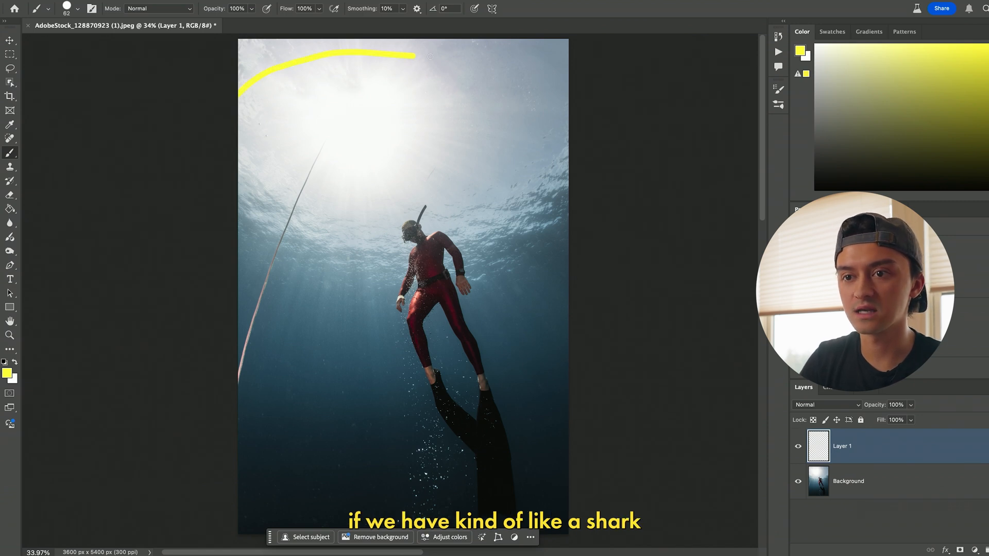
{"action": "mouse_move", "coordinate": [430, 56]}
{"action": "left_mouse_down"}
{"action": "mouse_move", "coordinate": [510, 66]}
{"action": "mouse_move", "coordinate": [583, 98]}
{"action": "left_mouse_up"}
{"action": "left_click_drag", "start_coordinate": [289, 44], "coordinate": [253, 63]}
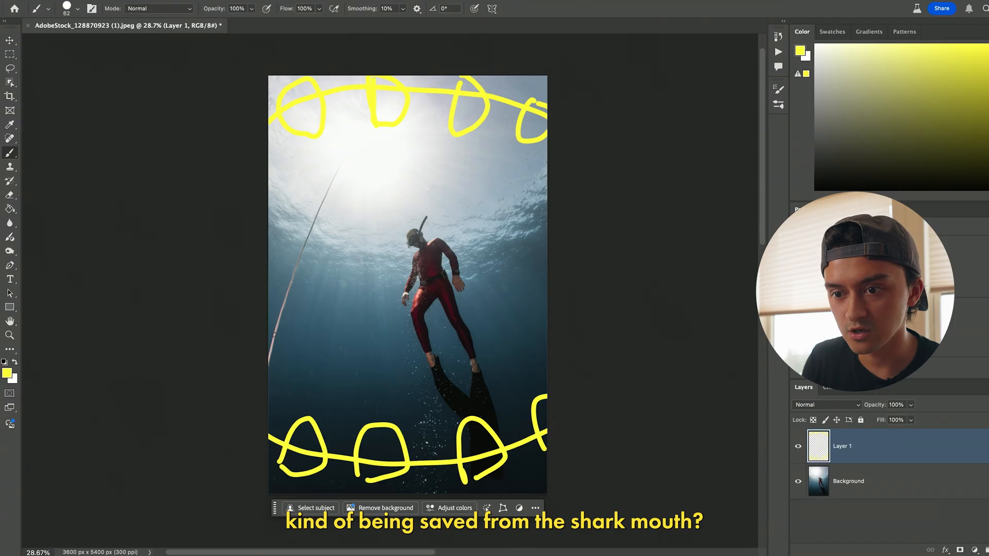
Sketch two yellow arms reaching toward each other beside the diver, with a lumpy chain hanging down to them from the bright water
{"action": "mouse_move", "coordinate": [264, 354]}
{"action": "left_mouse_down"}
{"action": "mouse_move", "coordinate": [322, 298]}
{"action": "mouse_move", "coordinate": [351, 281]}
{"action": "mouse_move", "coordinate": [349, 289]}
{"action": "left_mouse_up"}
{"action": "left_click_drag", "start_coordinate": [516, 293], "coordinate": [416, 293]}
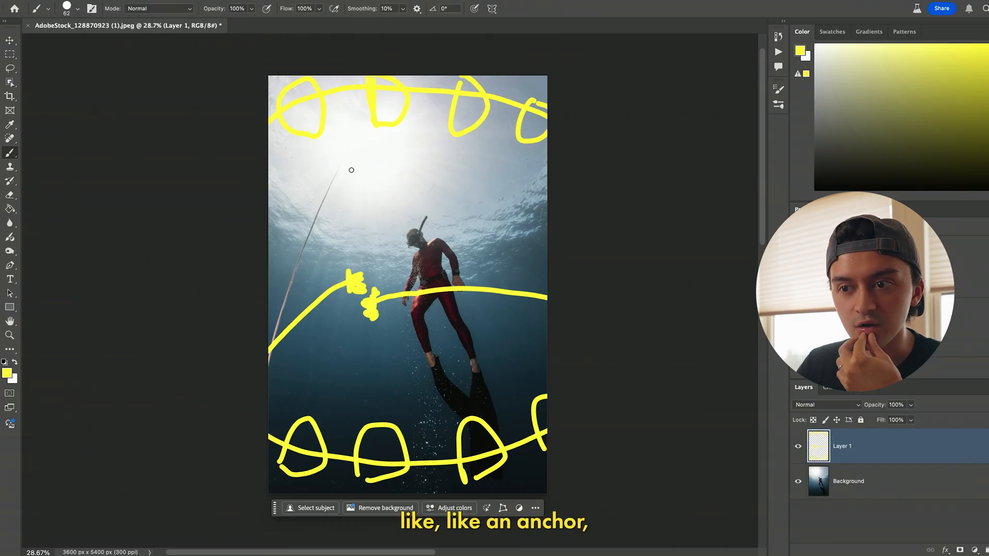
{"action": "left_click_drag", "start_coordinate": [340, 177], "coordinate": [354, 193]}
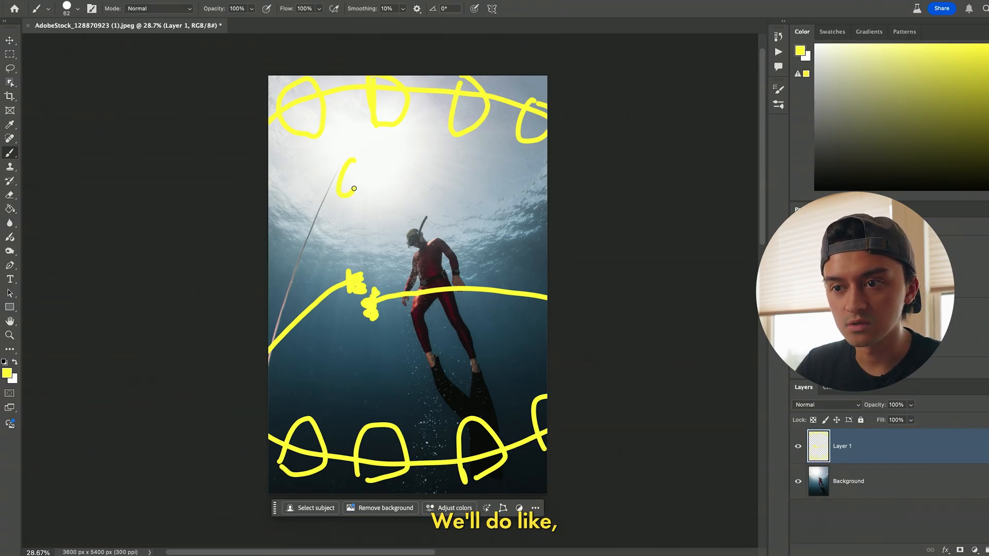
{"action": "left_click", "coordinate": [354, 160]}
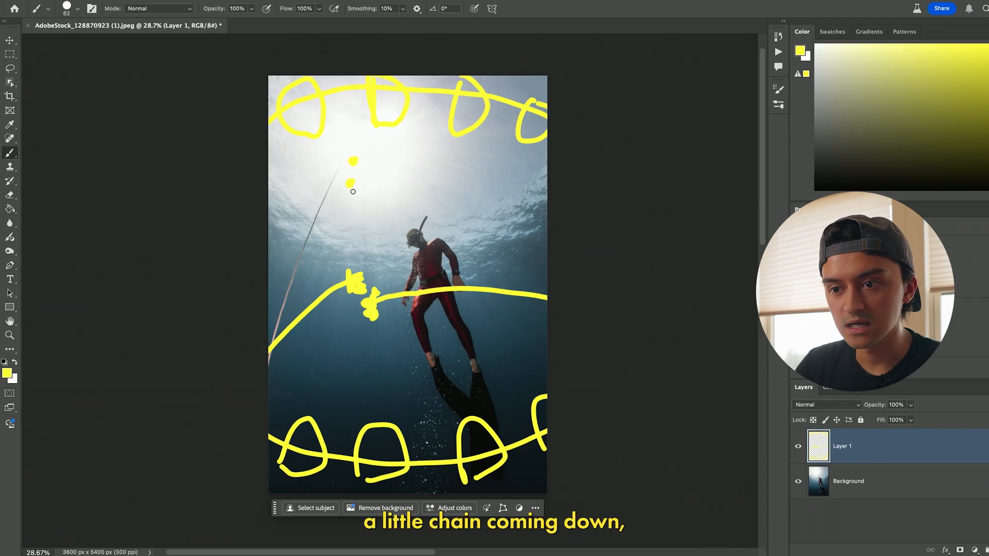
{"action": "left_click", "coordinate": [352, 226]}
{"action": "left_click_drag", "start_coordinate": [361, 258], "coordinate": [363, 324]}
Sketch a floating yellow duck with a black eye and an orange beak at the upper end of the chain
{"action": "key", "text": "z"}
{"action": "left_click_drag", "start_coordinate": [340, 163], "coordinate": [384, 174]}
{"action": "scroll", "coordinate": [388, 194], "scroll_direction": "up", "scroll_amount": 3}
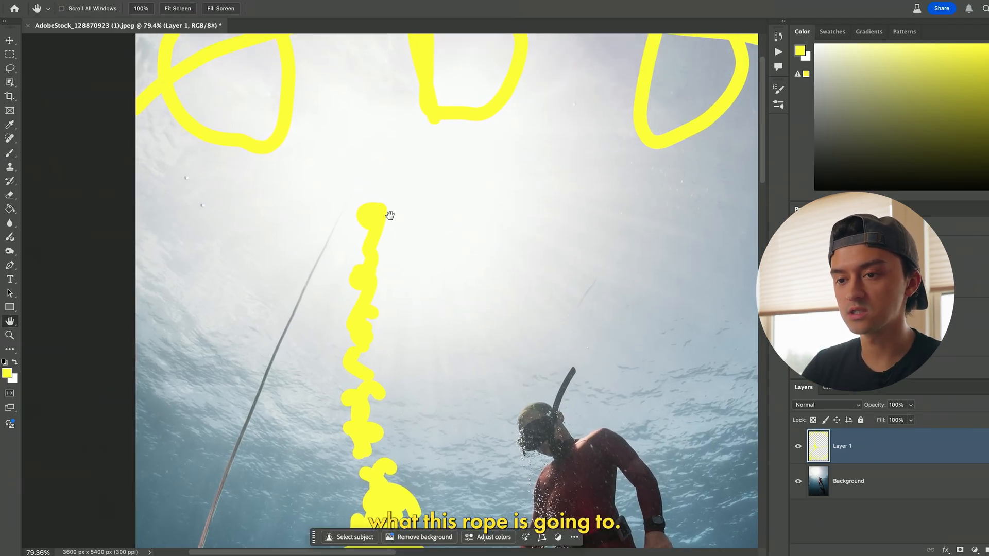
{"action": "key", "text": "v"}
{"action": "key", "text": "b"}
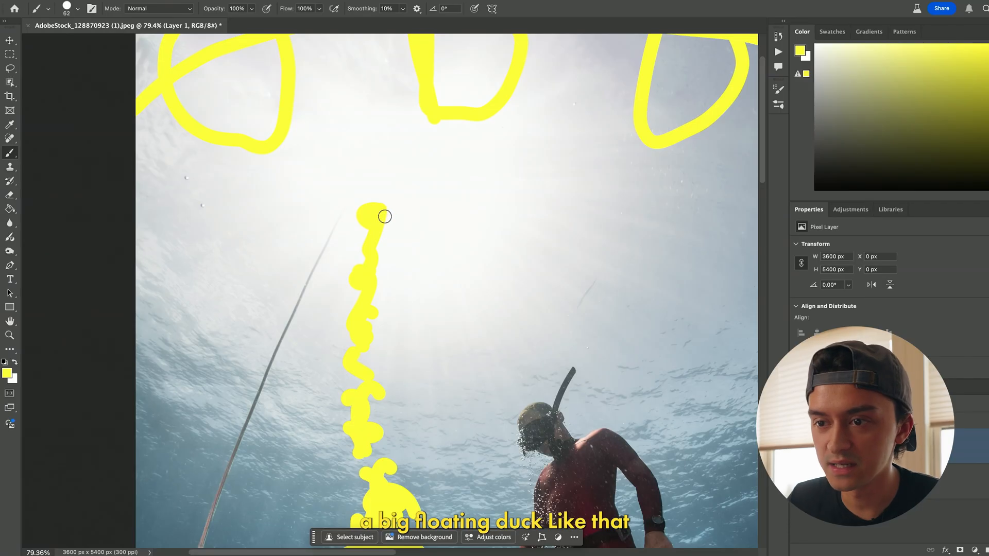
{"action": "mouse_move", "coordinate": [401, 182]}
{"action": "left_mouse_down"}
{"action": "mouse_move", "coordinate": [341, 196]}
{"action": "mouse_move", "coordinate": [395, 229]}
{"action": "left_mouse_up"}
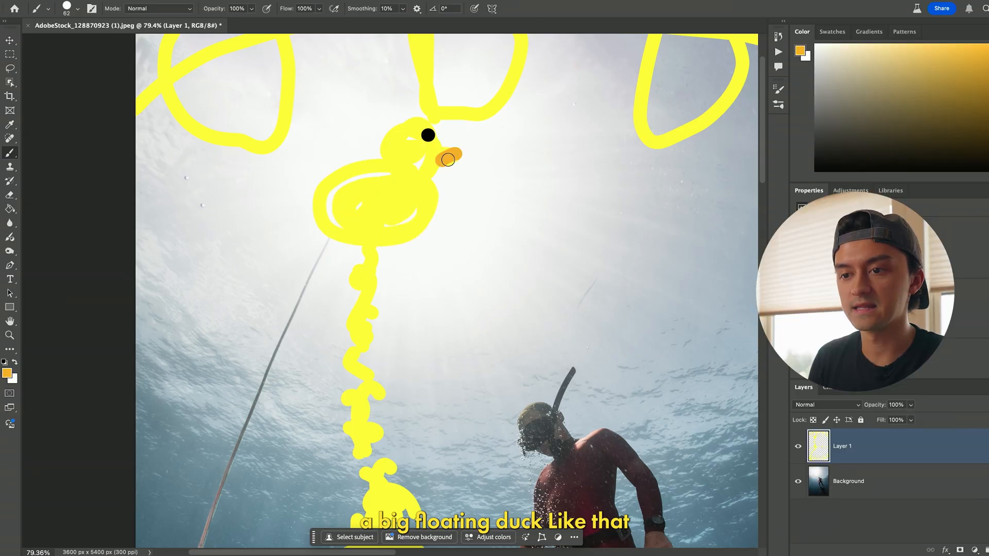
{"action": "left_click_drag", "start_coordinate": [448, 157], "coordinate": [454, 153]}
{"action": "scroll", "coordinate": [458, 242], "scroll_direction": "down", "scroll_amount": 5}
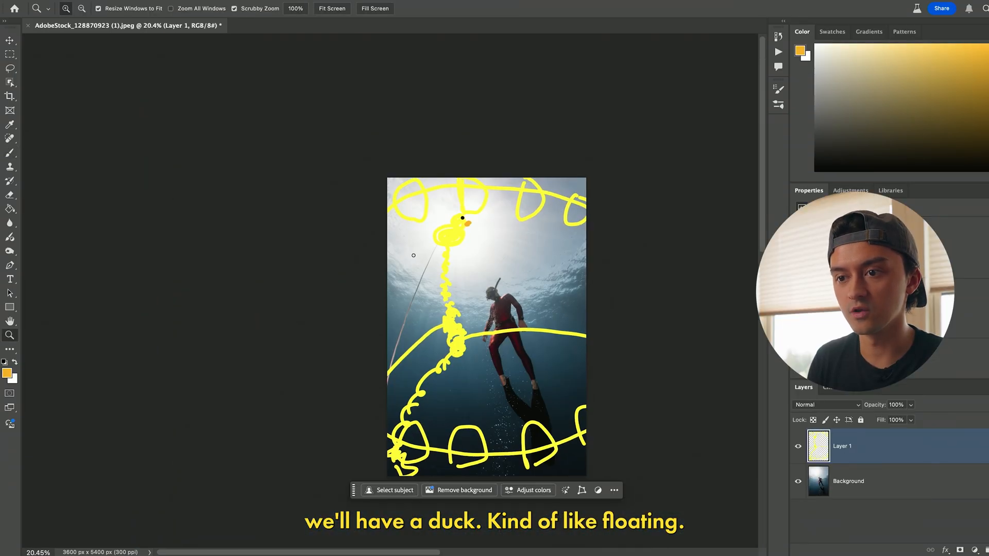
{"action": "key", "text": "z"}
{"action": "left_click", "coordinate": [479, 236]}
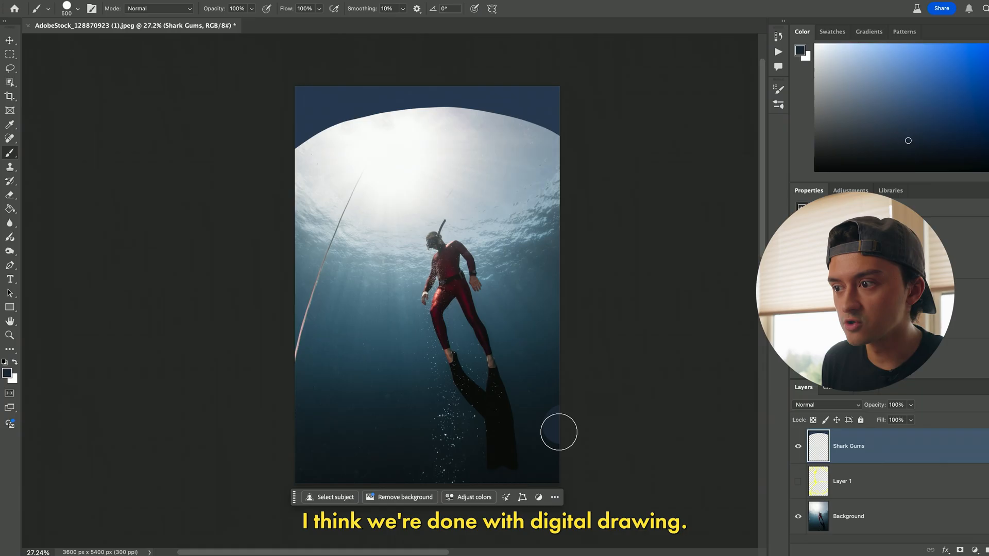
{"action": "left_click", "coordinate": [908, 145]}
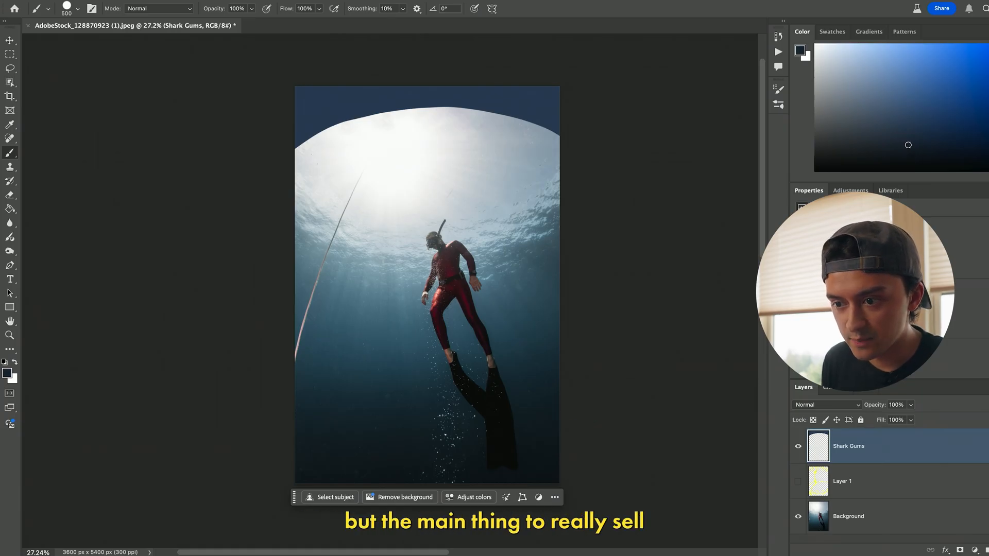
{"action": "mouse_move", "coordinate": [582, 443]}
{"action": "left_mouse_down"}
{"action": "mouse_move", "coordinate": [388, 476]}
{"action": "mouse_move", "coordinate": [250, 451]}
{"action": "left_mouse_up"}
{"action": "key", "text": "ctrl+z"}
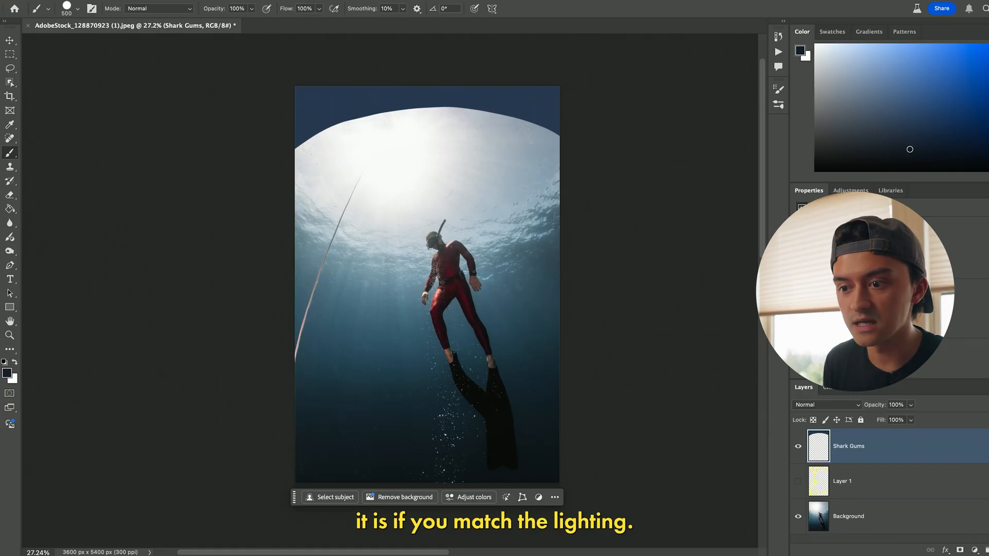
Paint the lower shark gum in a very dark navy along the photo's lower edge on the Shark Gums layer
{"action": "left_click", "coordinate": [910, 151]}
{"action": "left_click_drag", "start_coordinate": [582, 448], "coordinate": [381, 481]}
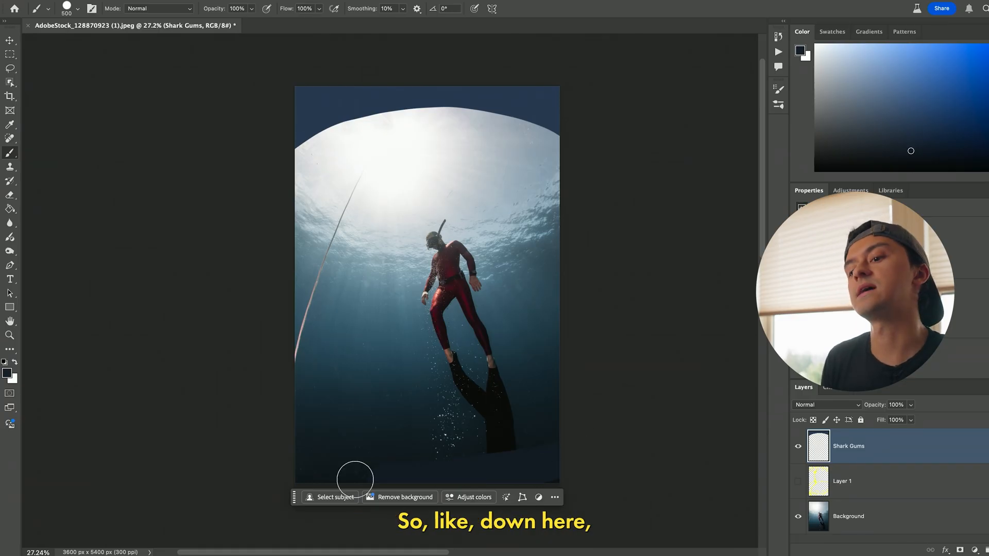
{"action": "key", "text": "ctrl+z"}
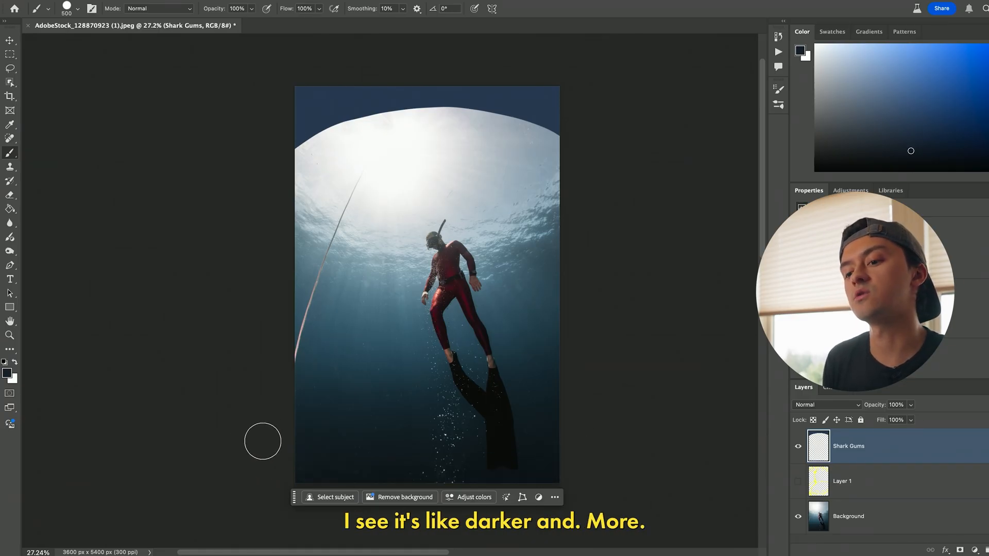
{"action": "mouse_move", "coordinate": [353, 465]}
{"action": "left_mouse_down"}
{"action": "mouse_move", "coordinate": [462, 473]}
{"action": "mouse_move", "coordinate": [583, 453]}
{"action": "left_mouse_up"}
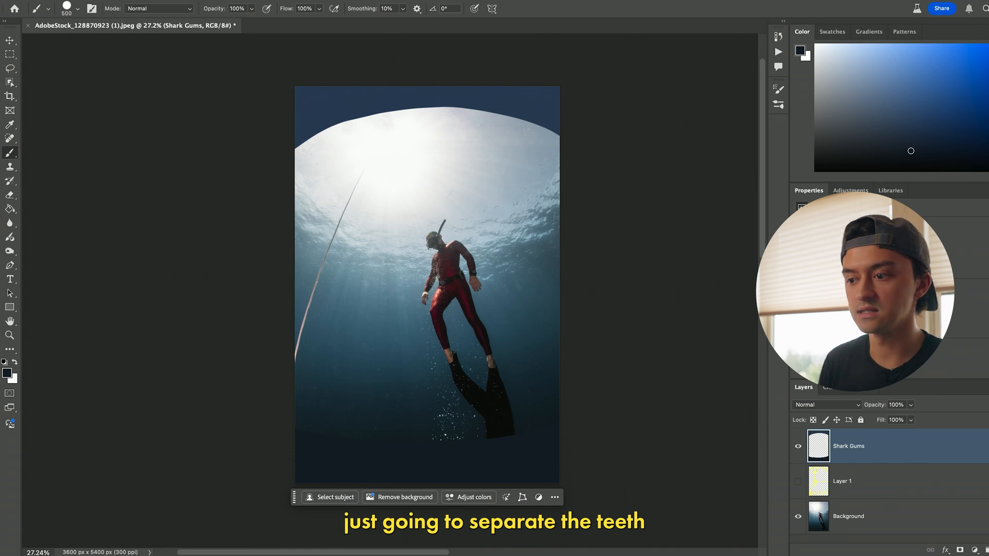
Add a new layer named Teeth above the Shark Gums layer
{"action": "key", "text": "alt+shift+super+n"}
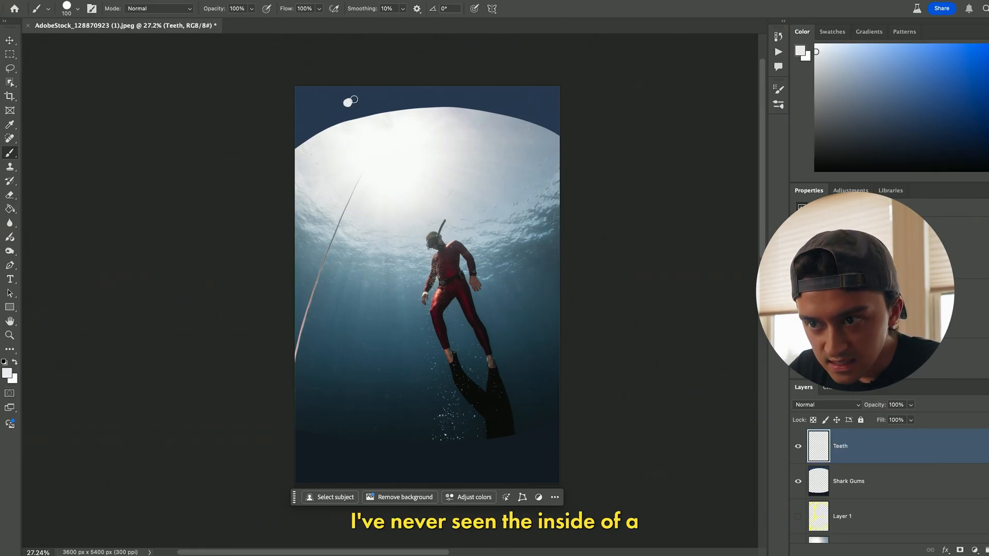
{"action": "mouse_move", "coordinate": [353, 99]}
{"action": "left_mouse_down"}
{"action": "mouse_move", "coordinate": [387, 93]}
{"action": "mouse_move", "coordinate": [378, 141]}
{"action": "mouse_move", "coordinate": [373, 100]}
{"action": "mouse_move", "coordinate": [341, 119]}
{"action": "mouse_move", "coordinate": [337, 110]}
{"action": "mouse_move", "coordinate": [379, 148]}
{"action": "left_mouse_up"}
{"action": "key", "text": "ctrl+z"}
{"action": "key", "text": "ctrl+z"}
{"action": "key", "text": "ctrl+z"}
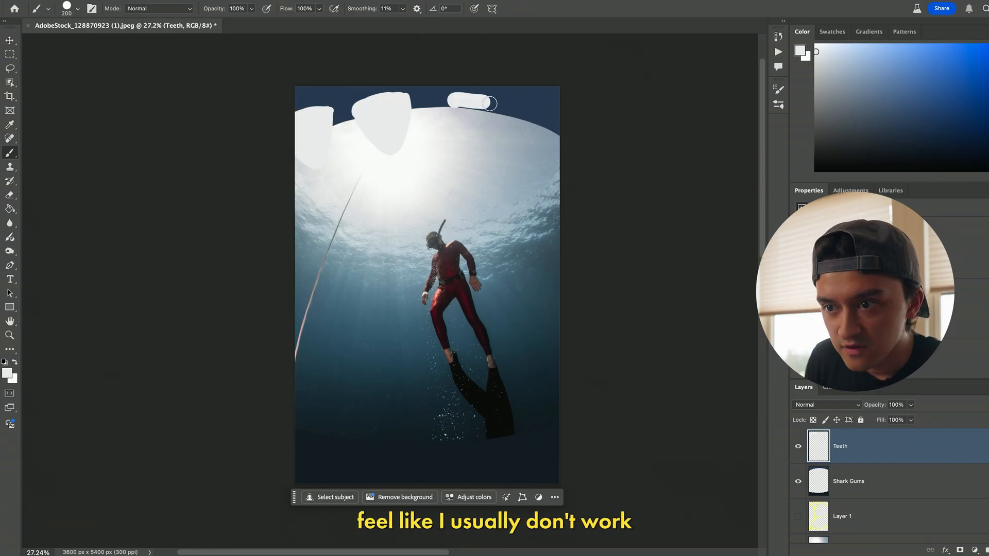
Paint the remaining off-white pointed shark teeth along the upper gum with a 200 px brush
{"action": "mouse_move", "coordinate": [489, 103]}
{"action": "left_mouse_down"}
{"action": "mouse_move", "coordinate": [461, 145]}
{"action": "mouse_move", "coordinate": [453, 100]}
{"action": "mouse_move", "coordinate": [463, 119]}
{"action": "left_mouse_up"}
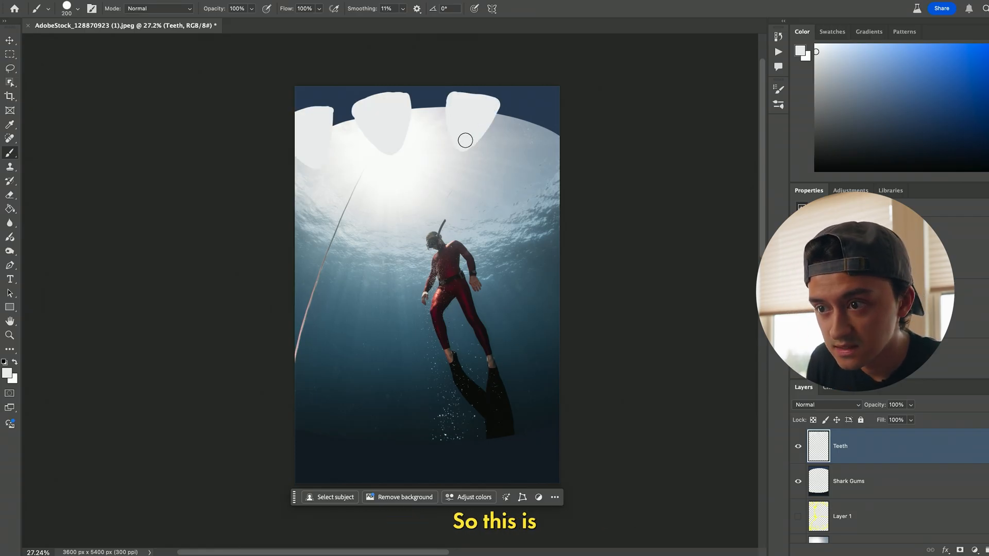
{"action": "mouse_move", "coordinate": [534, 115]}
{"action": "left_mouse_down"}
{"action": "mouse_move", "coordinate": [563, 135]}
{"action": "mouse_move", "coordinate": [538, 162]}
{"action": "left_mouse_up"}
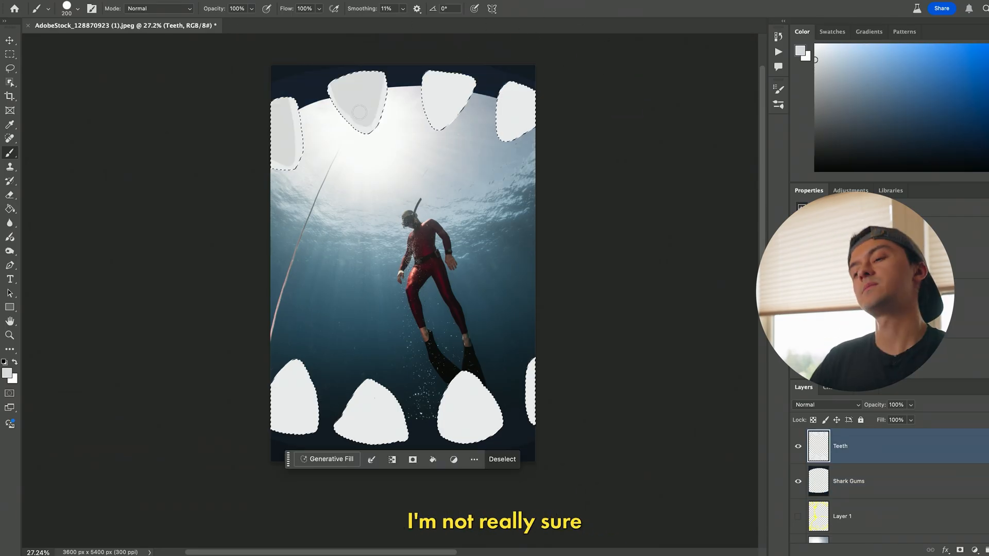
Shade the insides of the selected upper and lower teeth with layered light-grey tones, leaving a lighter rim on each tooth
{"action": "mouse_move", "coordinate": [431, 155]}
{"action": "left_mouse_down"}
{"action": "mouse_move", "coordinate": [441, 88]}
{"action": "mouse_move", "coordinate": [433, 91]}
{"action": "left_mouse_up"}
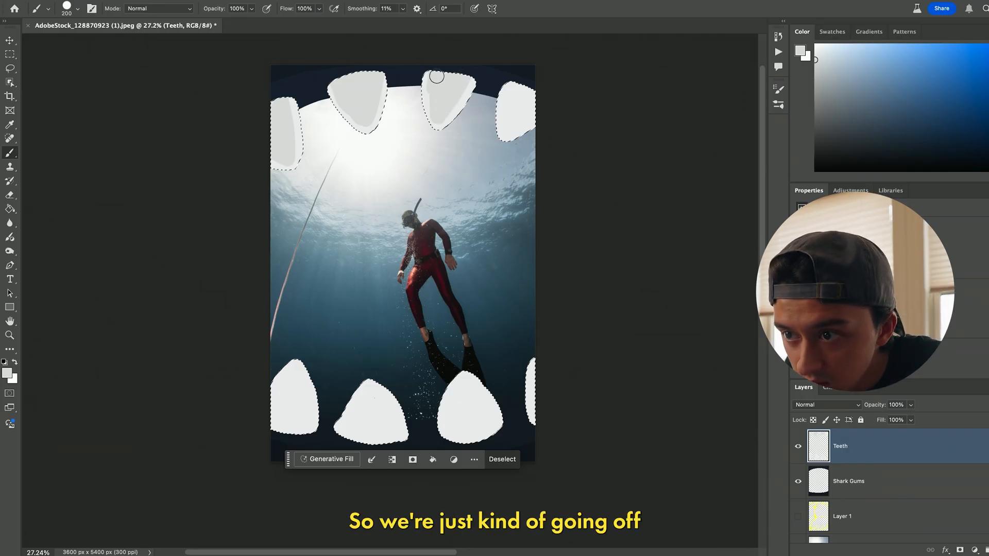
{"action": "key", "text": "ctrl+z"}
{"action": "mouse_move", "coordinate": [431, 77]}
{"action": "left_mouse_down"}
{"action": "mouse_move", "coordinate": [435, 104]}
{"action": "mouse_move", "coordinate": [463, 86]}
{"action": "mouse_move", "coordinate": [444, 99]}
{"action": "left_mouse_up"}
{"action": "mouse_move", "coordinate": [511, 89]}
{"action": "left_mouse_down"}
{"action": "mouse_move", "coordinate": [508, 115]}
{"action": "mouse_move", "coordinate": [523, 102]}
{"action": "left_mouse_up"}
{"action": "key", "text": "ctrl+z"}
{"action": "mouse_move", "coordinate": [279, 424]}
{"action": "left_mouse_down"}
{"action": "mouse_move", "coordinate": [294, 374]}
{"action": "mouse_move", "coordinate": [319, 407]}
{"action": "mouse_move", "coordinate": [494, 402]}
{"action": "left_mouse_up"}
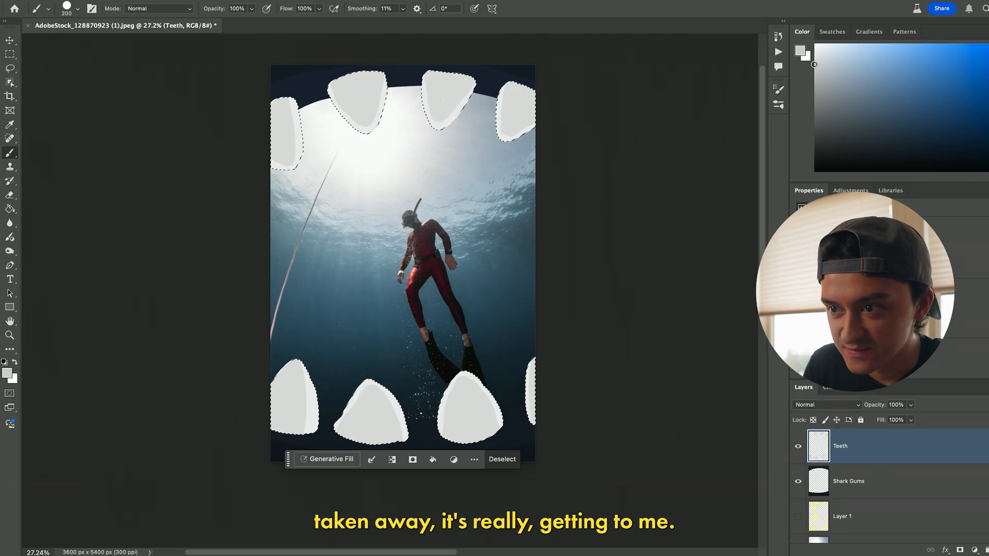
{"action": "mouse_move", "coordinate": [438, 433]}
{"action": "left_mouse_down"}
{"action": "mouse_move", "coordinate": [463, 411]}
{"action": "mouse_move", "coordinate": [505, 92]}
{"action": "mouse_move", "coordinate": [518, 96]}
{"action": "left_mouse_up"}
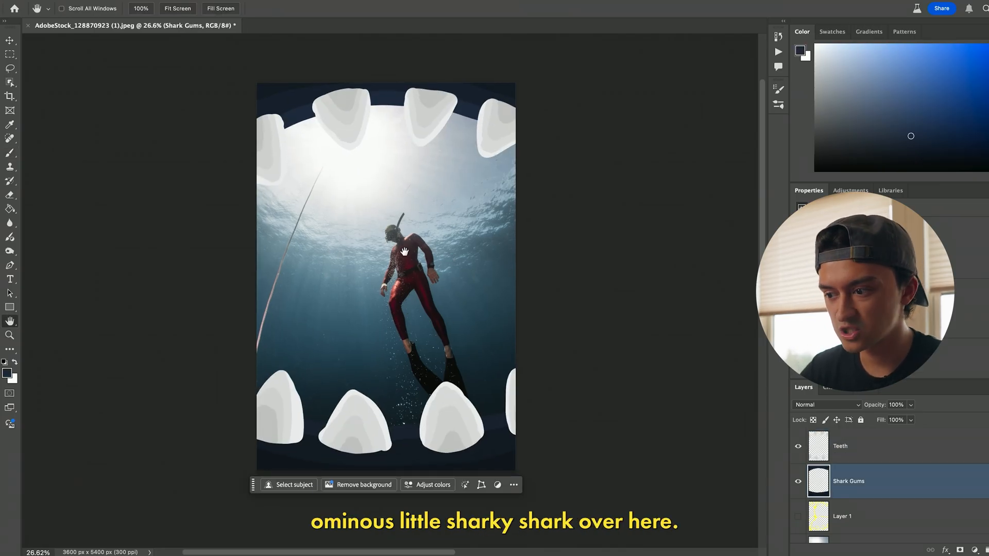
Lasso the rope beside the diver on the Base layer and run Generative Fill on it with the prompt "remove"
{"action": "left_click_drag", "start_coordinate": [404, 251], "coordinate": [418, 252]}
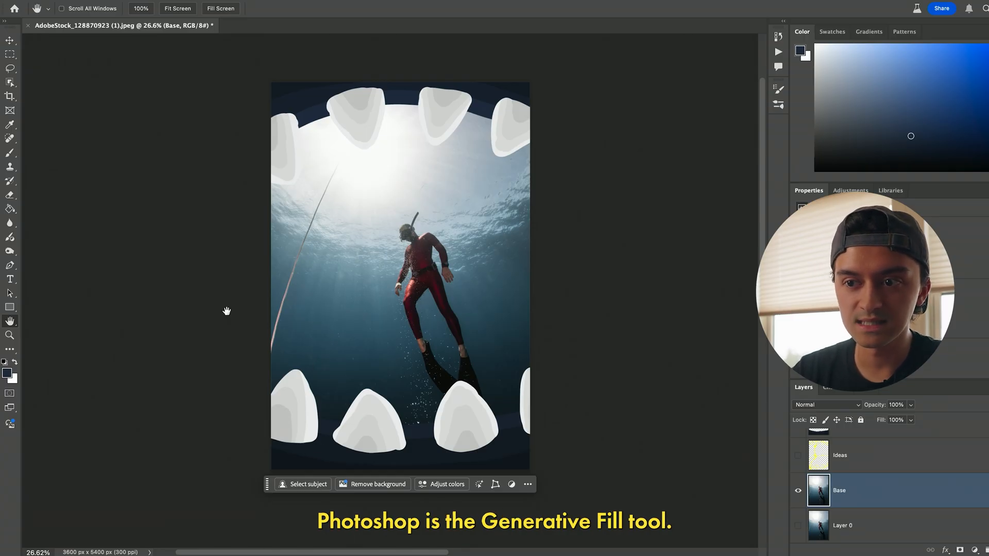
{"action": "left_click", "coordinate": [11, 70]}
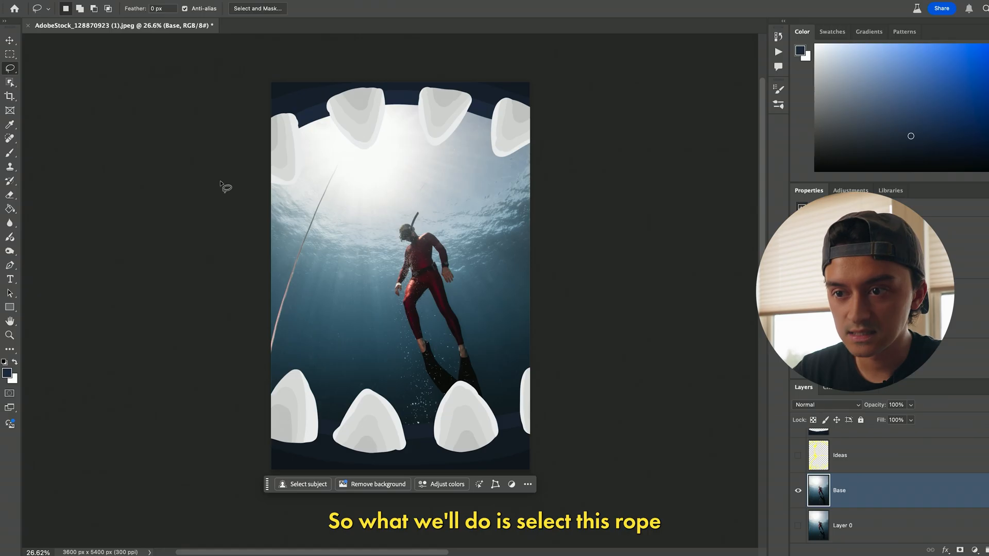
{"action": "left_click_drag", "start_coordinate": [343, 154], "coordinate": [314, 176]}
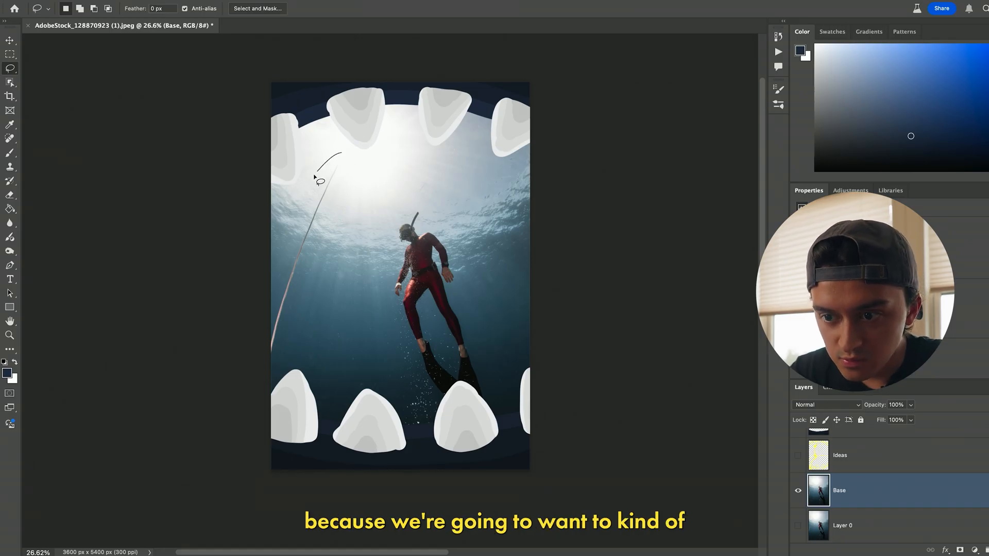
{"action": "left_click_drag", "start_coordinate": [270, 283], "coordinate": [259, 365]}
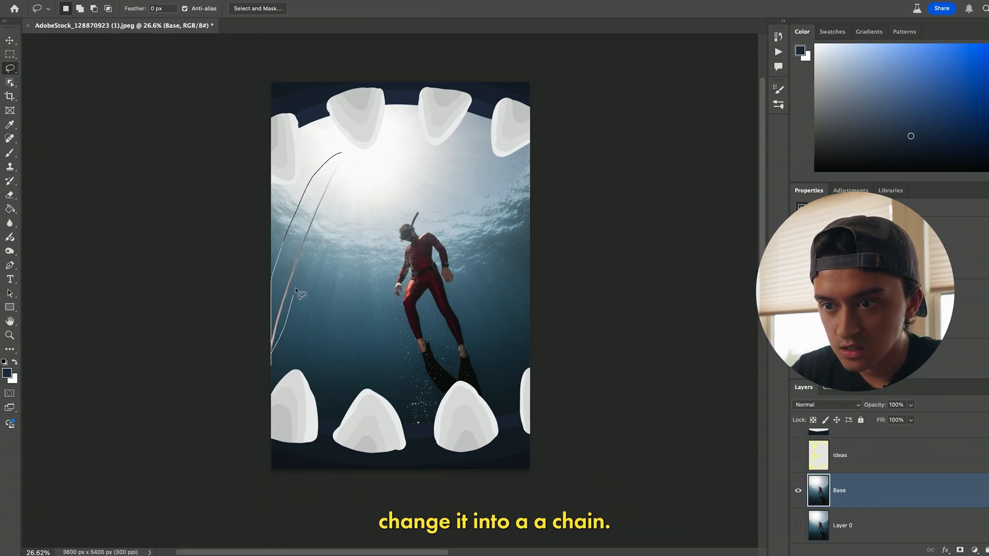
{"action": "left_click_drag", "start_coordinate": [343, 158], "coordinate": [342, 154]}
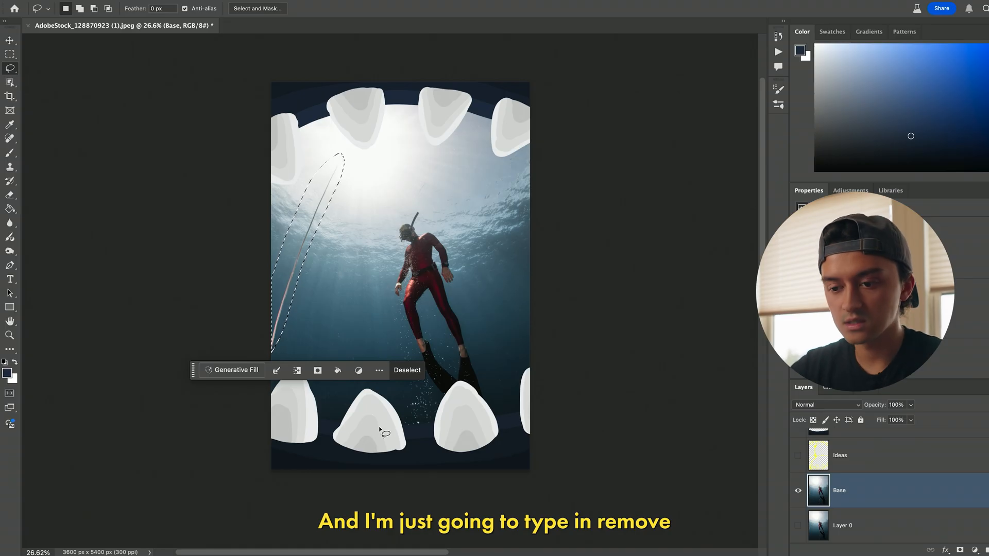
{"action": "left_click", "coordinate": [229, 369]}
{"action": "type", "text": "remove"}
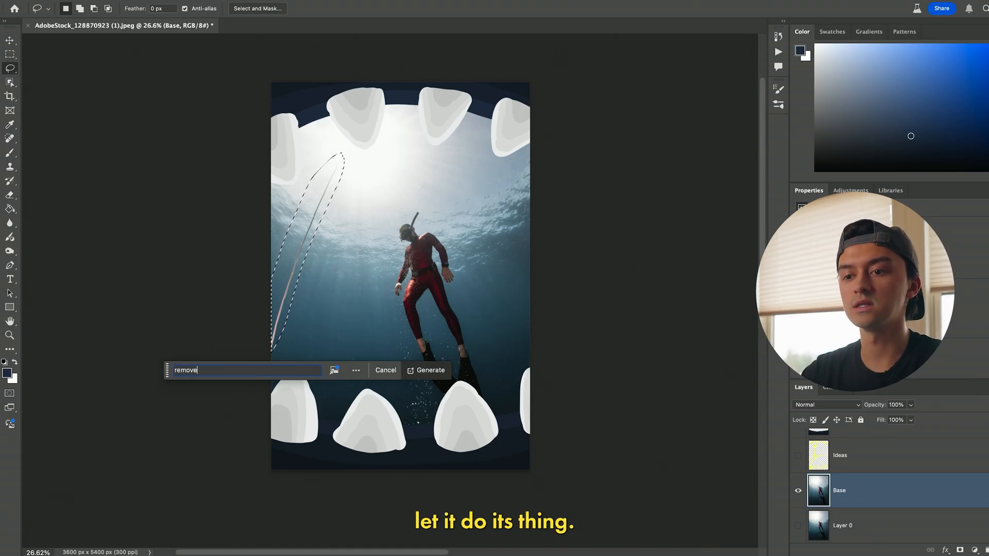
{"action": "key", "text": "Return"}
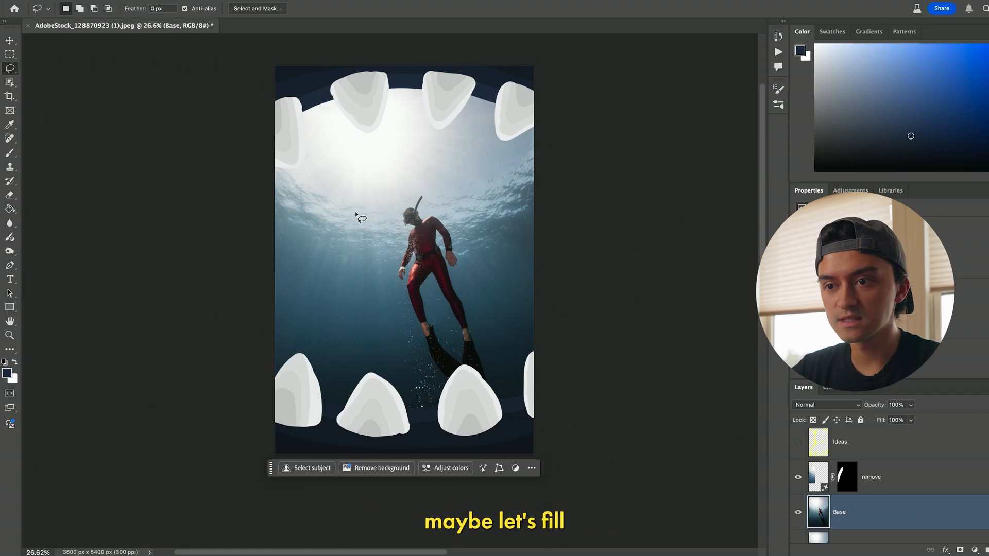
Hide the Shark Gums and Teeth layers and add a new layer named Duck above them
{"action": "key", "text": "z"}
{"action": "mouse_move", "coordinate": [322, 174]}
{"action": "left_mouse_down"}
{"action": "mouse_move", "coordinate": [357, 174]}
{"action": "mouse_move", "coordinate": [348, 161]}
{"action": "left_mouse_up"}
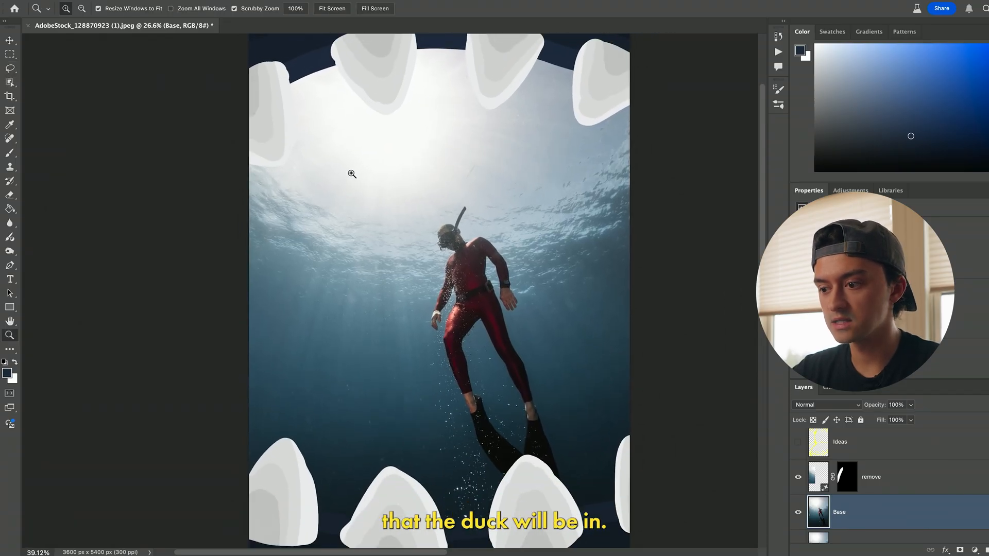
{"action": "key", "text": "l"}
{"action": "scroll", "coordinate": [927, 521], "scroll_direction": "up", "scroll_amount": 3}
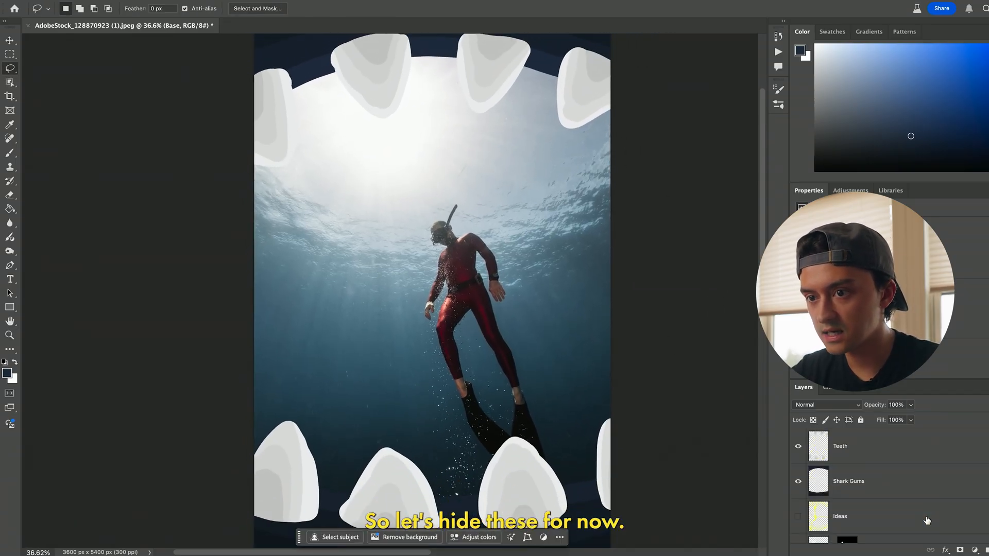
{"action": "left_click", "coordinate": [798, 482]}
{"action": "left_click", "coordinate": [797, 446]}
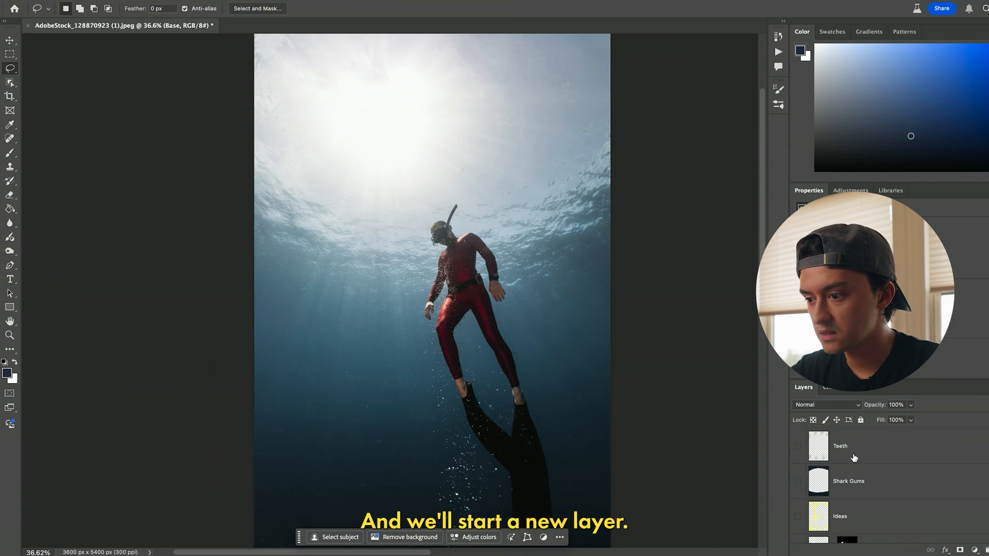
{"action": "left_click", "coordinate": [866, 461]}
{"action": "key", "text": "ctrl+shift+alt+n"}
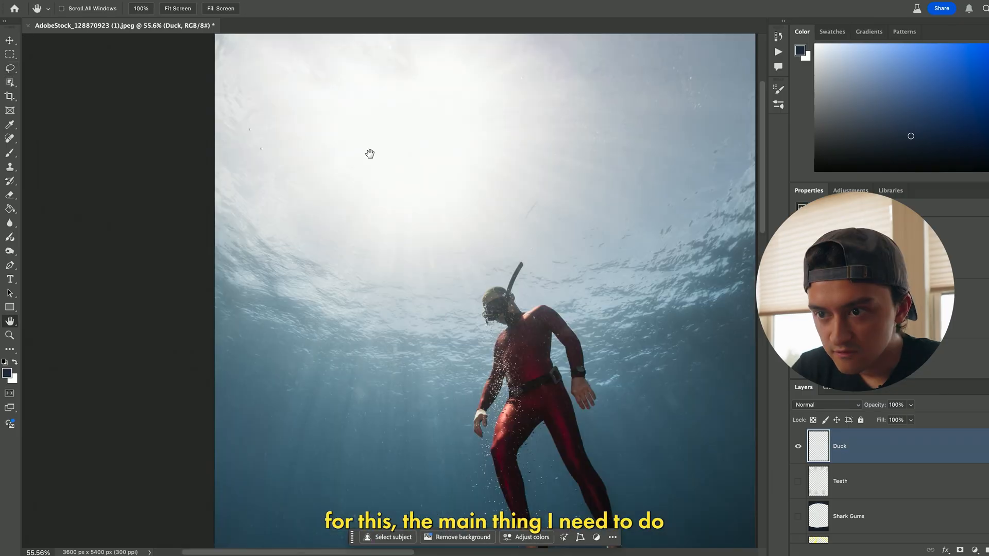
Set a bright yellow foreground colour and prepare a 90 px brush for painting on the Duck layer
{"action": "left_click_drag", "start_coordinate": [370, 154], "coordinate": [359, 171]}
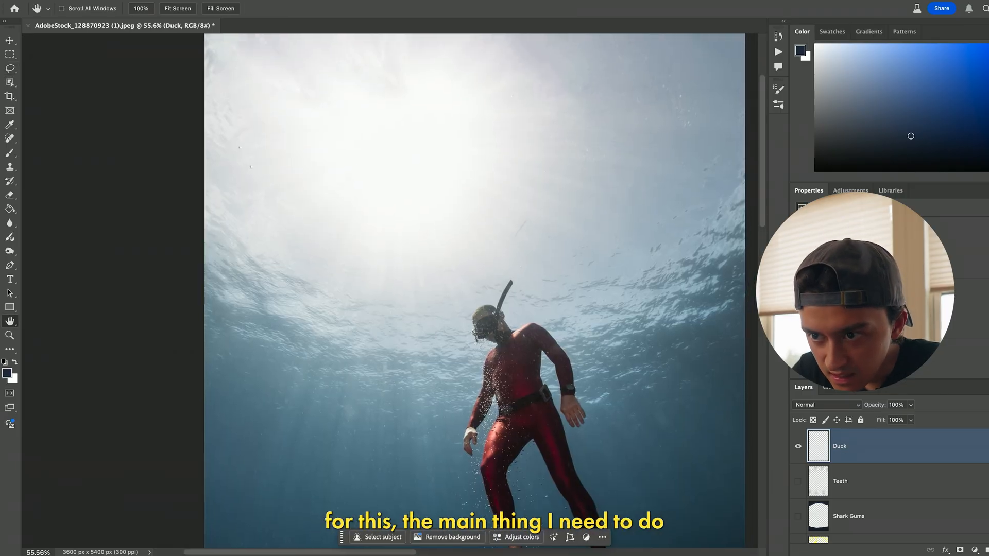
{"action": "left_click", "coordinate": [988, 150]}
{"action": "left_click", "coordinate": [987, 47]}
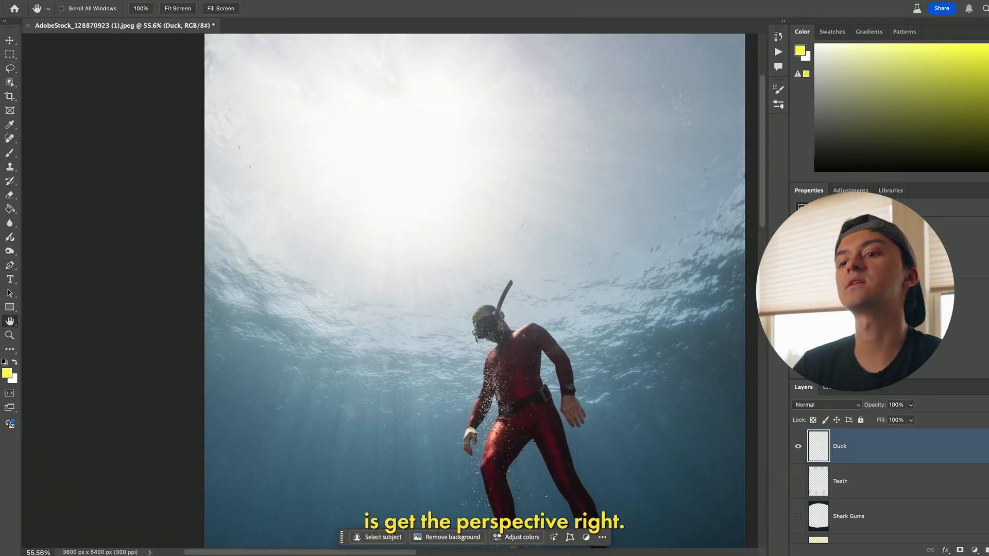
{"action": "key", "text": "b"}
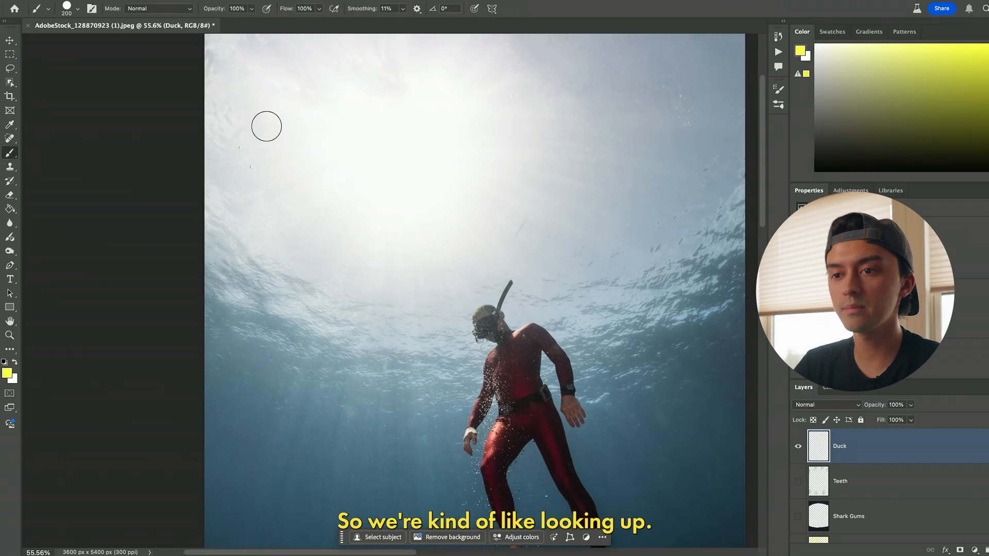
{"action": "key", "text": "bracketleft"}
{"action": "key", "text": "bracketleft"}
{"action": "key", "text": "bracketleft"}
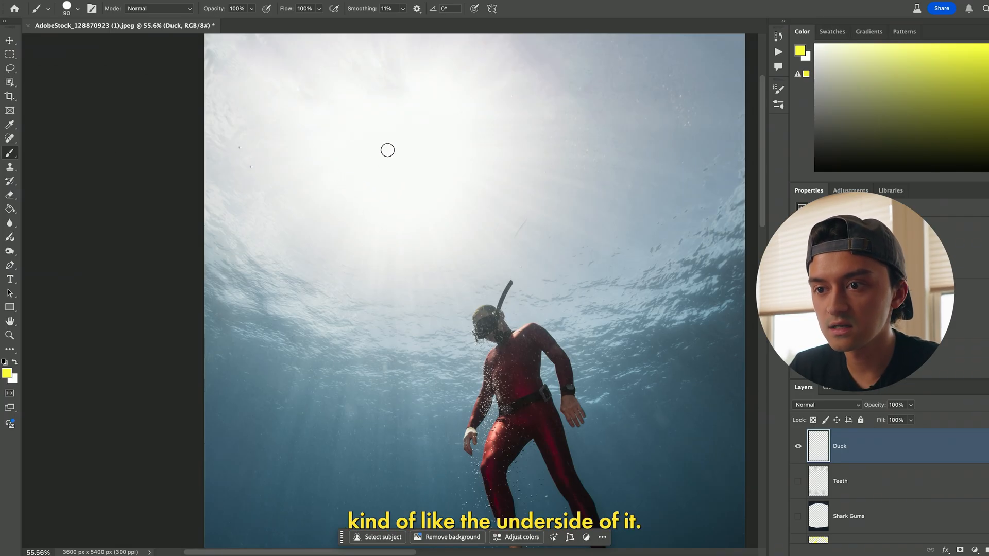
{"action": "left_click_drag", "start_coordinate": [388, 150], "coordinate": [376, 146]}
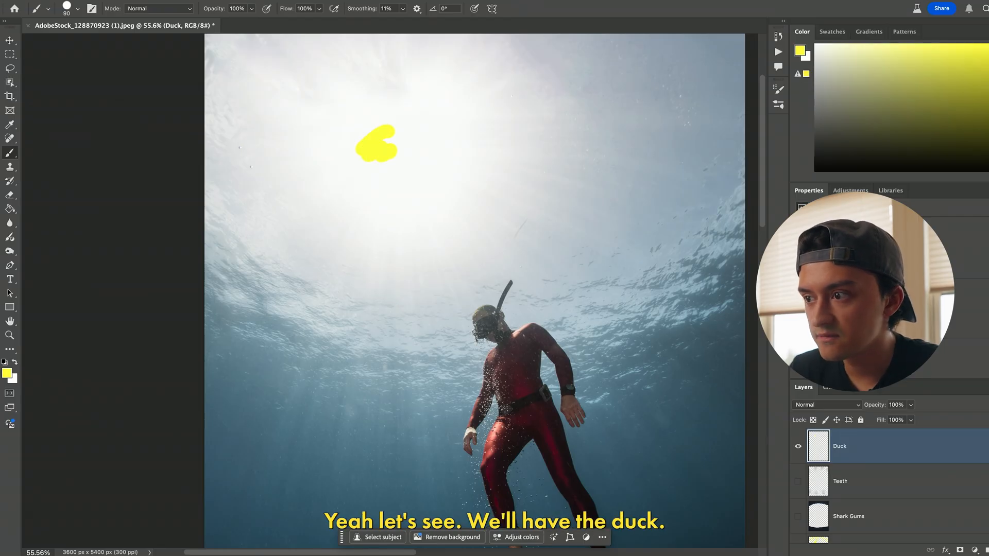
{"action": "key", "text": "super+z"}
{"action": "mouse_move", "coordinate": [369, 140]}
{"action": "left_mouse_down"}
{"action": "mouse_move", "coordinate": [331, 175]}
{"action": "mouse_move", "coordinate": [416, 167]}
{"action": "mouse_move", "coordinate": [388, 128]}
{"action": "mouse_move", "coordinate": [368, 133]}
{"action": "mouse_move", "coordinate": [337, 176]}
{"action": "mouse_move", "coordinate": [414, 188]}
{"action": "mouse_move", "coordinate": [380, 127]}
{"action": "left_mouse_up"}
{"action": "key", "text": "super+z"}
{"action": "key", "text": "super+z"}
{"action": "key", "text": "super+z"}
Paint the duck's oval body in yellow with a darker yellow underside, refining the underside's edge with a 9 px Hard Round brush
{"action": "left_click_drag", "start_coordinate": [388, 126], "coordinate": [448, 173]}
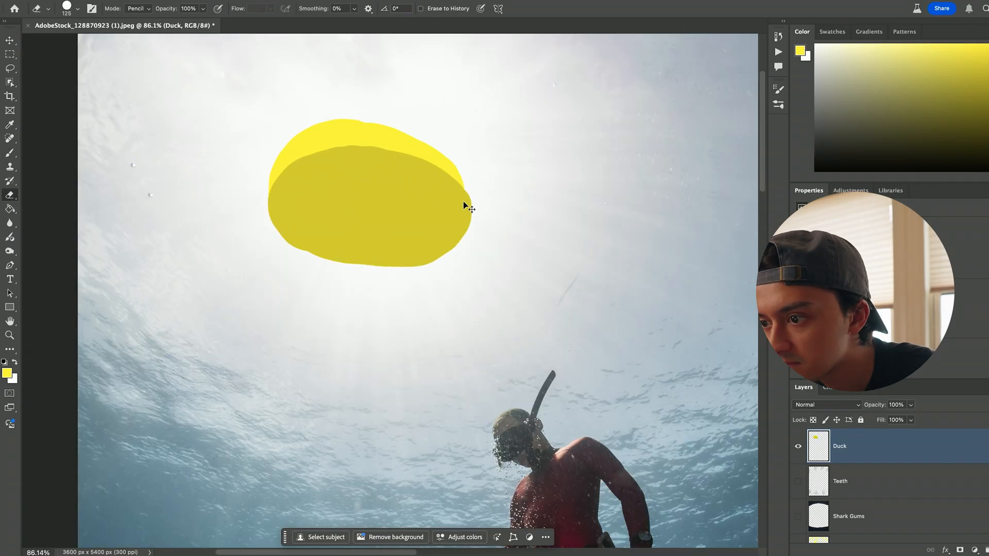
{"action": "key", "text": "F5"}
{"action": "key", "text": "z"}
{"action": "left_click", "coordinate": [374, 292]}
{"action": "scroll", "coordinate": [373, 292], "scroll_direction": "right", "scroll_amount": 8}
{"action": "key", "text": "b"}
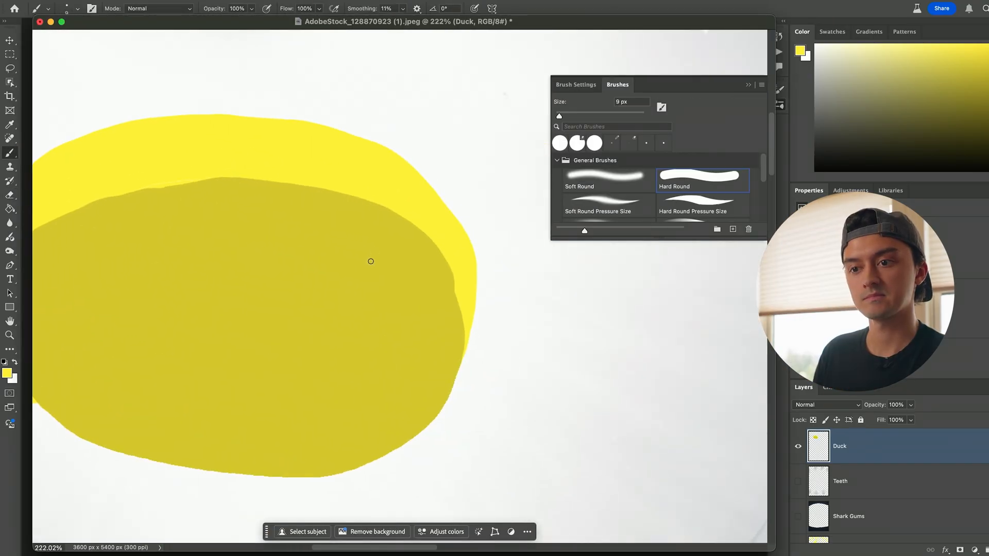
{"action": "left_click_drag", "start_coordinate": [418, 340], "coordinate": [411, 360]}
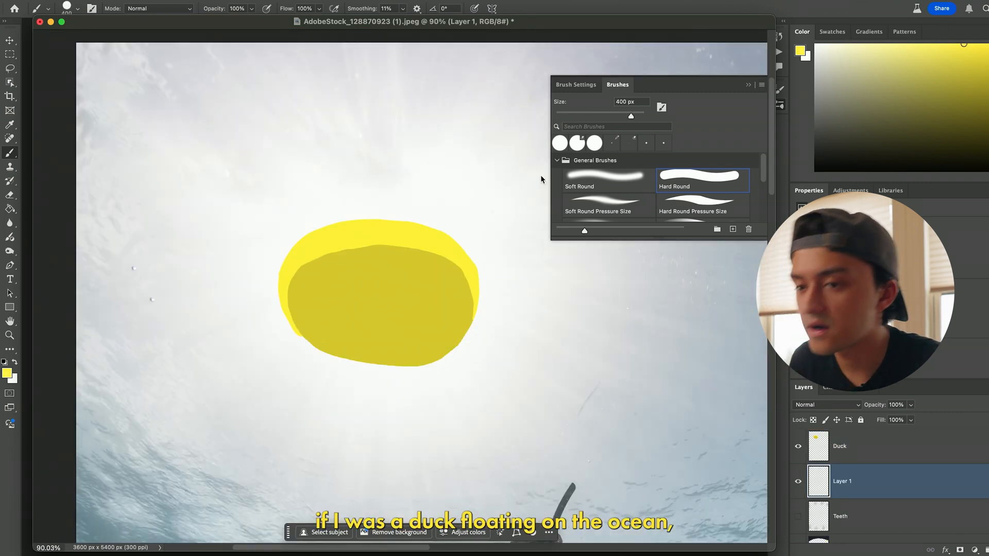
Paint the duck's round head in lighter yellow on Layer 1, behind the body, with a 400 px Hard Round brush
{"action": "mouse_move", "coordinate": [443, 222]}
{"action": "left_mouse_down"}
{"action": "mouse_move", "coordinate": [424, 243]}
{"action": "mouse_move", "coordinate": [453, 226]}
{"action": "left_mouse_up"}
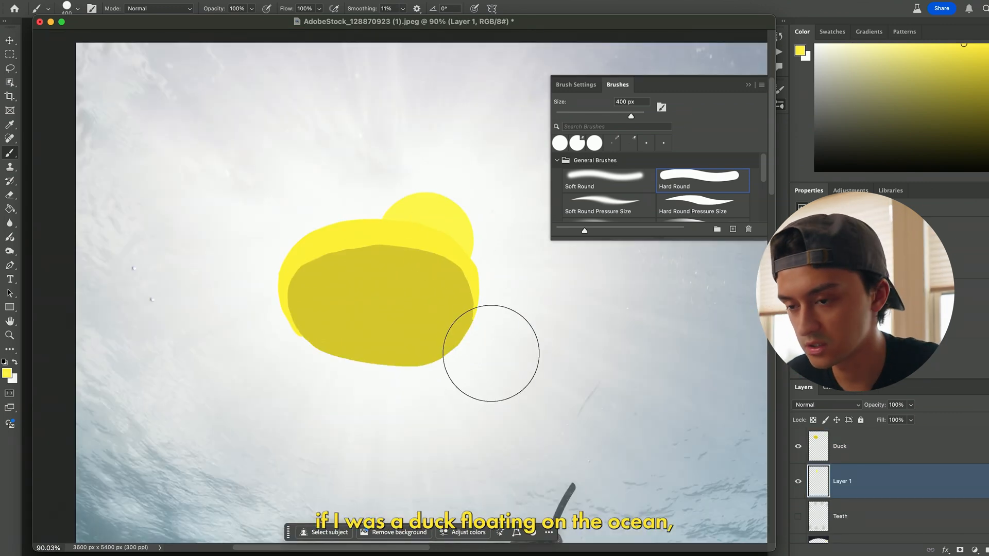
{"action": "key", "text": "z"}
{"action": "mouse_move", "coordinate": [431, 386]}
{"action": "left_mouse_down"}
{"action": "mouse_move", "coordinate": [396, 315]}
{"action": "mouse_move", "coordinate": [431, 328]}
{"action": "mouse_move", "coordinate": [441, 309]}
{"action": "left_mouse_up"}
{"action": "key", "text": "b"}
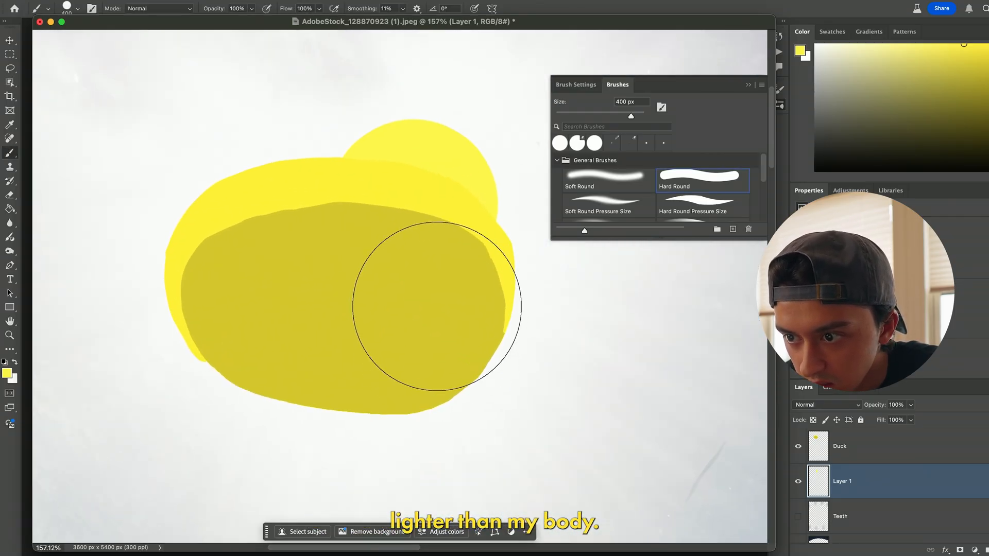
{"action": "left_click", "coordinate": [858, 432]}
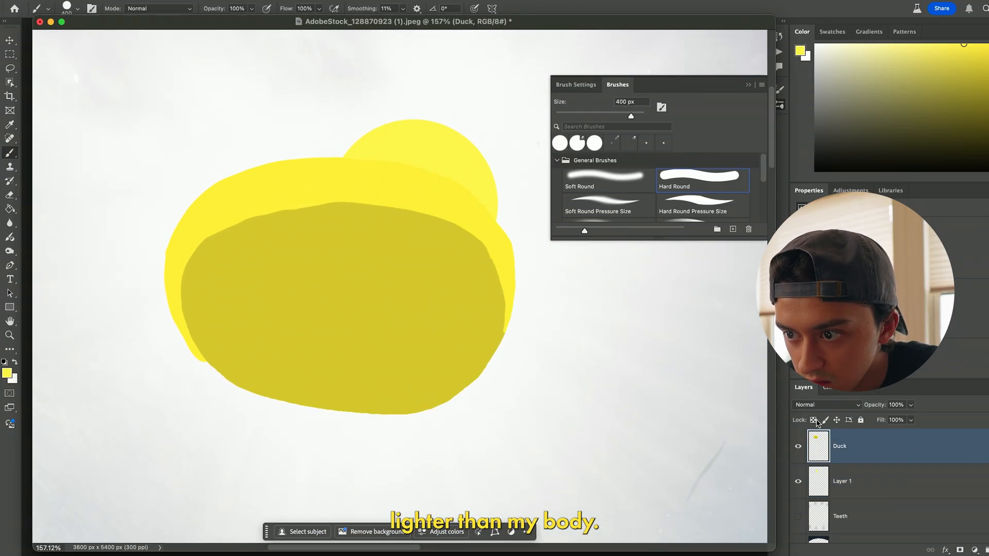
{"action": "key", "text": "e"}
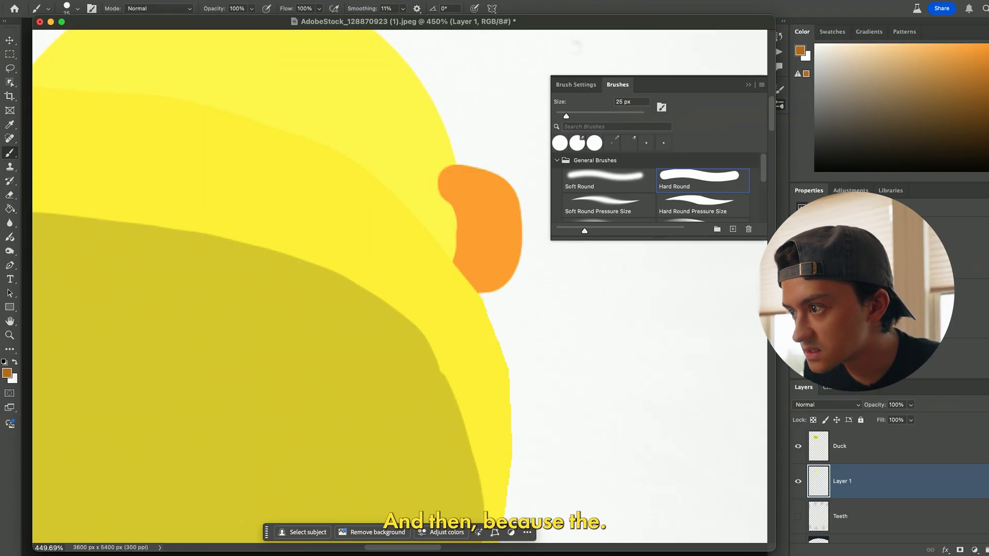
Shade the inside of the orange beak with darker orange at 25 px and paint a small black eye at 10 px
{"action": "left_click_drag", "start_coordinate": [429, 231], "coordinate": [441, 246]}
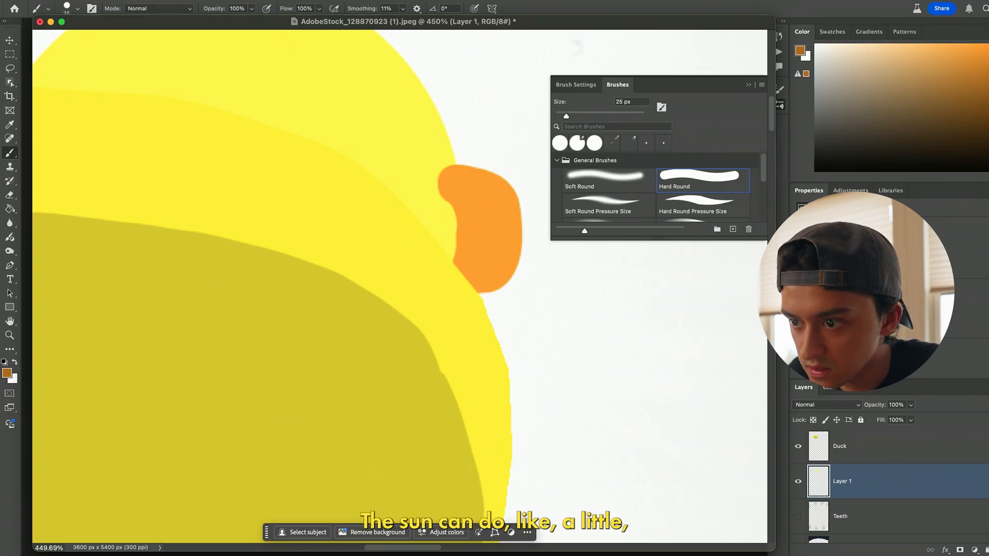
{"action": "left_click", "coordinate": [481, 212]}
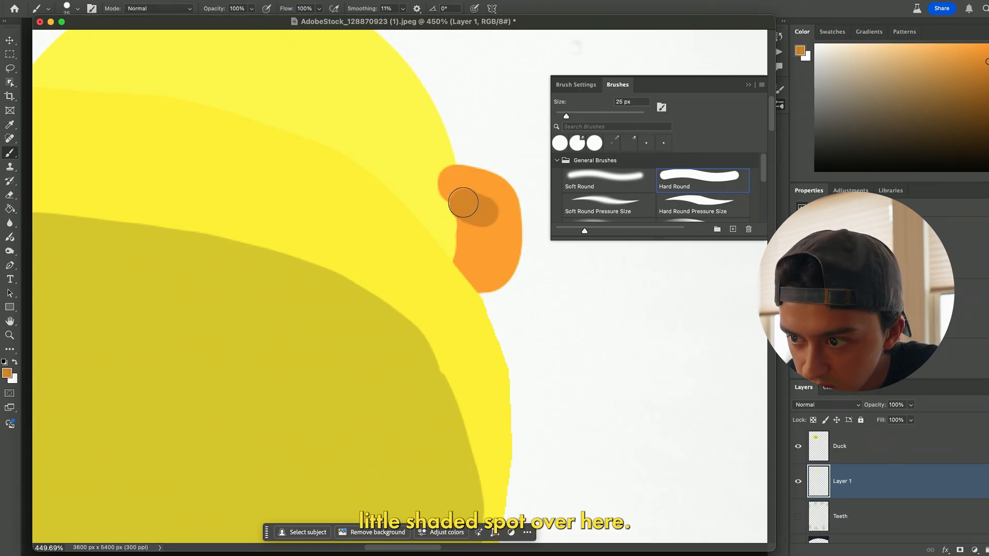
{"action": "key", "text": "super+z"}
{"action": "mouse_move", "coordinate": [449, 192]}
{"action": "left_mouse_down"}
{"action": "mouse_move", "coordinate": [484, 204]}
{"action": "mouse_move", "coordinate": [460, 260]}
{"action": "mouse_move", "coordinate": [455, 197]}
{"action": "mouse_move", "coordinate": [481, 248]}
{"action": "left_mouse_up"}
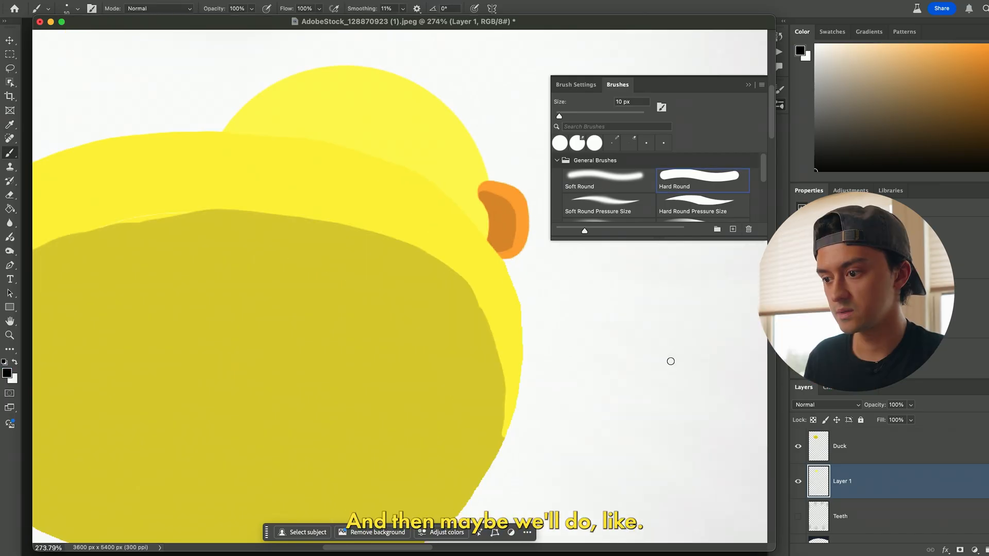
{"action": "left_click_drag", "start_coordinate": [468, 131], "coordinate": [471, 139]}
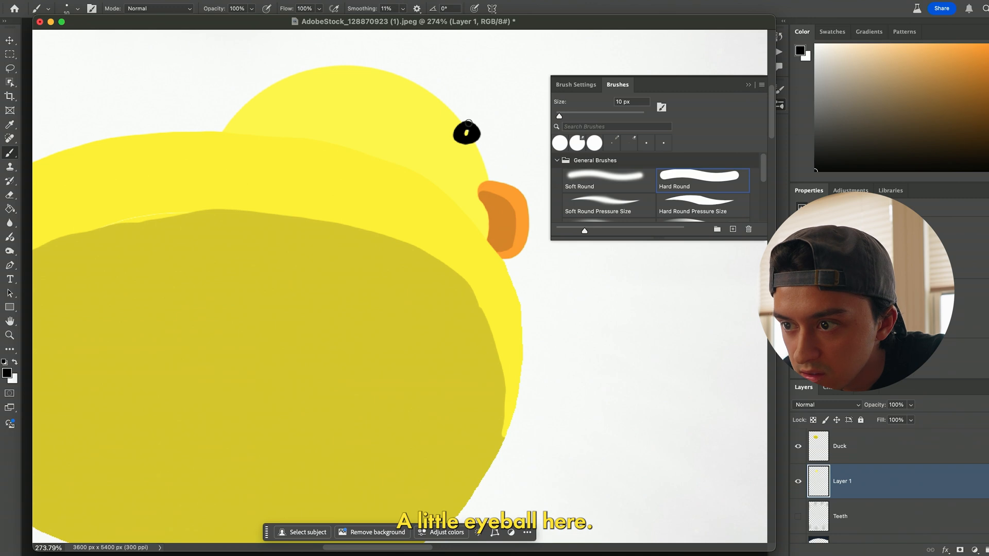
{"action": "key", "text": "ctrl+z"}
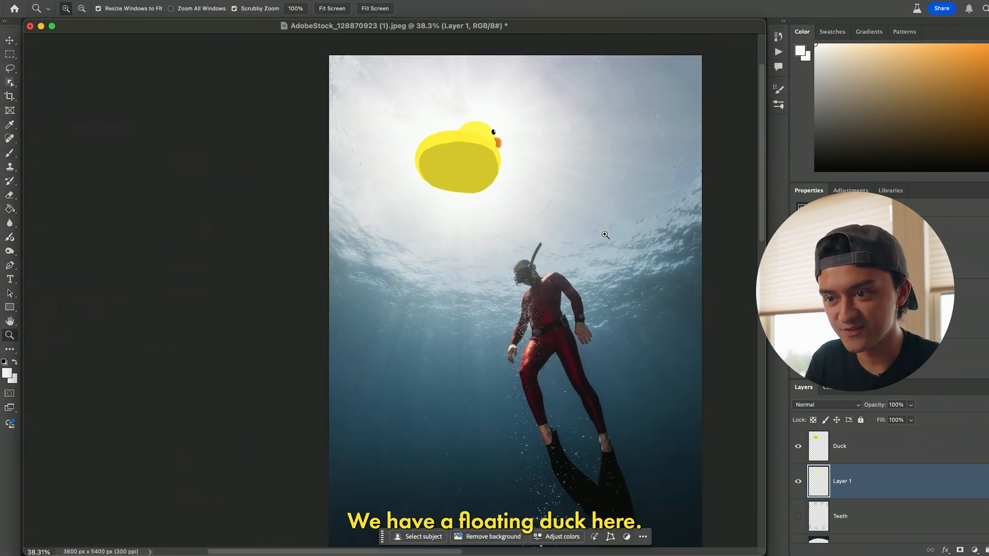
Rename the layer containing the duck's head as "Duck Head"
{"action": "left_click_drag", "start_coordinate": [605, 235], "coordinate": [532, 189]}
{"action": "key", "text": "h"}
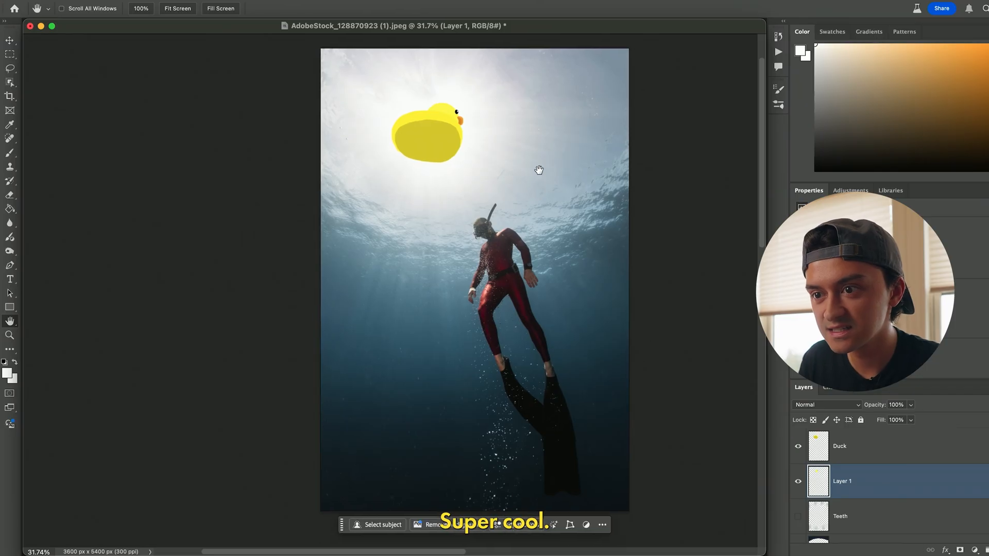
{"action": "key", "text": "z"}
{"action": "left_click_drag", "start_coordinate": [419, 114], "coordinate": [444, 150]}
{"action": "key", "text": "h"}
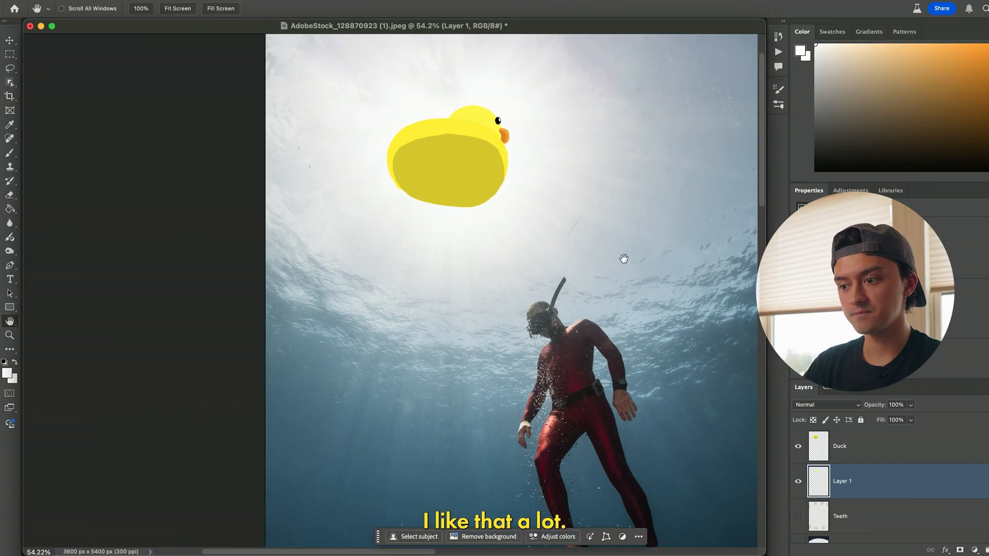
{"action": "double_click", "coordinate": [841, 481]}
{"action": "type", "text": "Duck Head"}
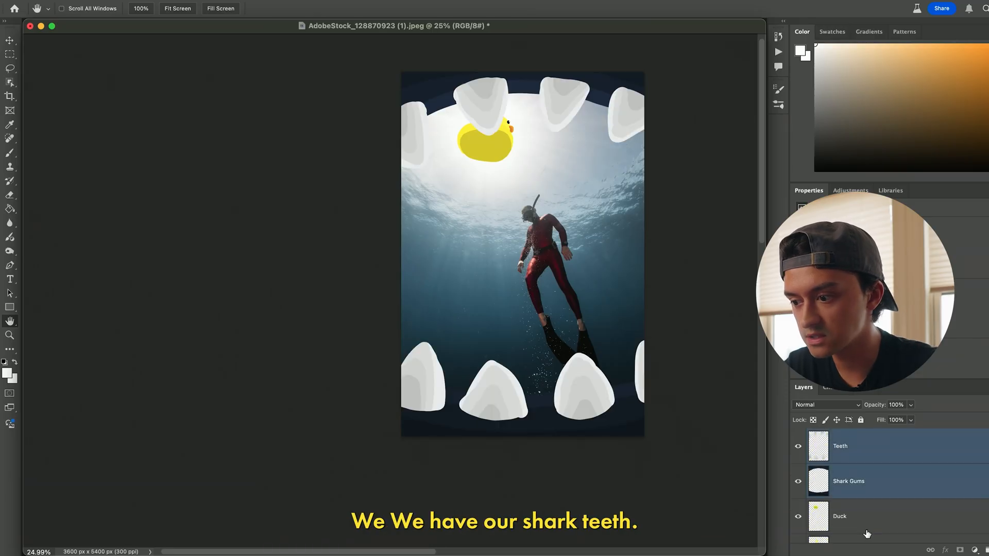
Select the Duck and Duck Head layers together and shift the duck slightly to the right with Free Transform
{"action": "scroll", "coordinate": [867, 534], "scroll_direction": "down", "scroll_amount": 1}
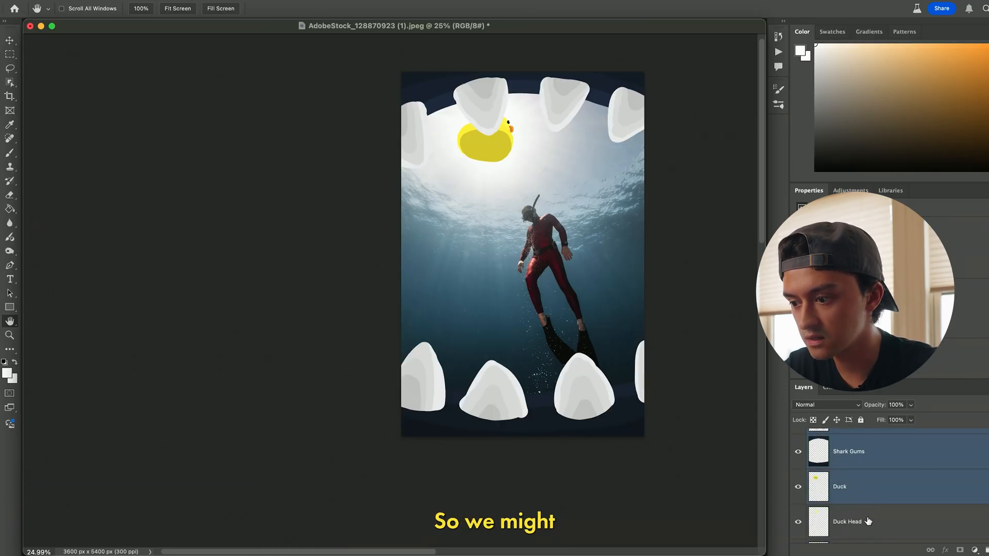
{"action": "left_click", "coordinate": [881, 489]}
{"action": "left_click", "coordinate": [878, 511], "text": "shift"}
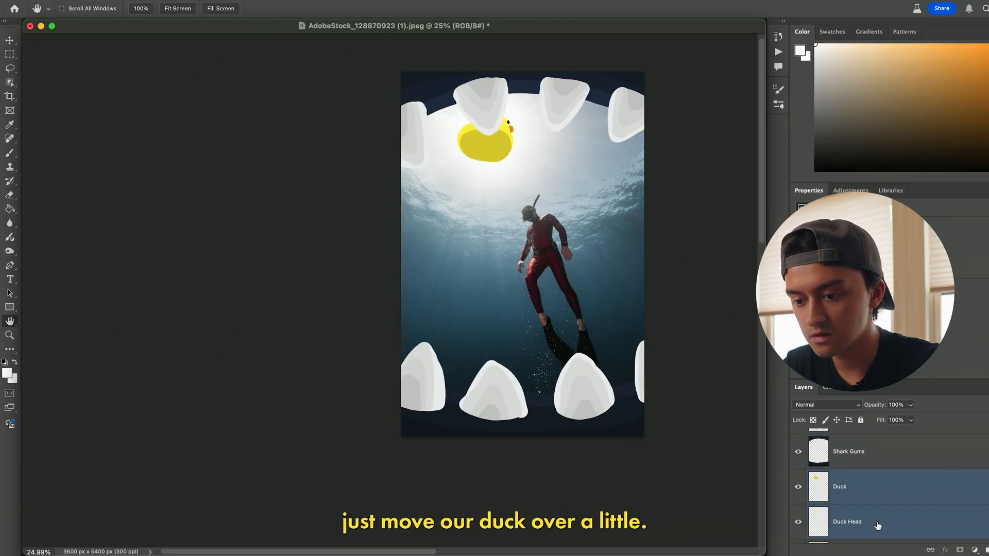
{"action": "key", "text": "super+t"}
{"action": "left_click_drag", "start_coordinate": [501, 153], "coordinate": [525, 159]}
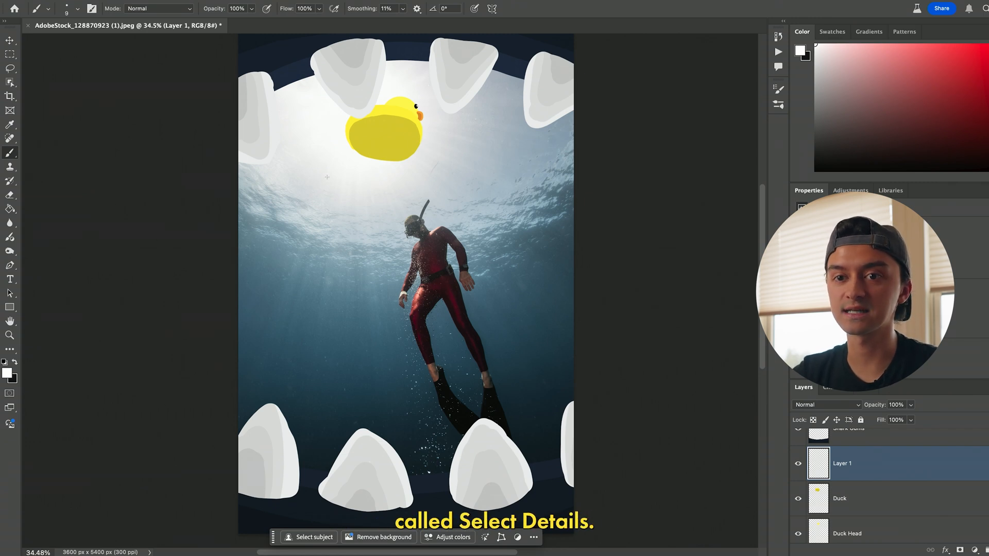
Select the diver's suit with the Object Selection tool's Select people option, choosing Lower clothes, Arms and Upper body skin
{"action": "left_click", "coordinate": [11, 83]}
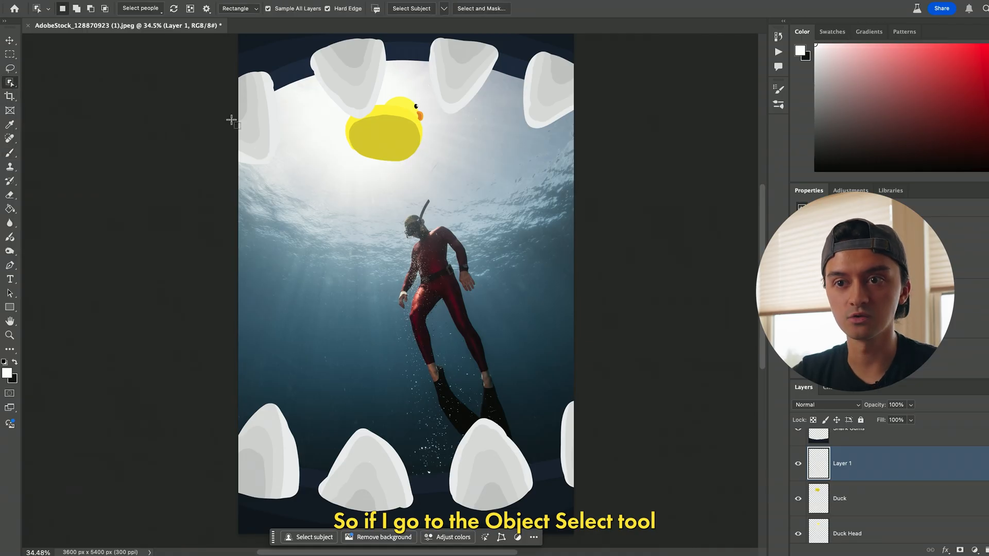
{"action": "left_click", "coordinate": [146, 9]}
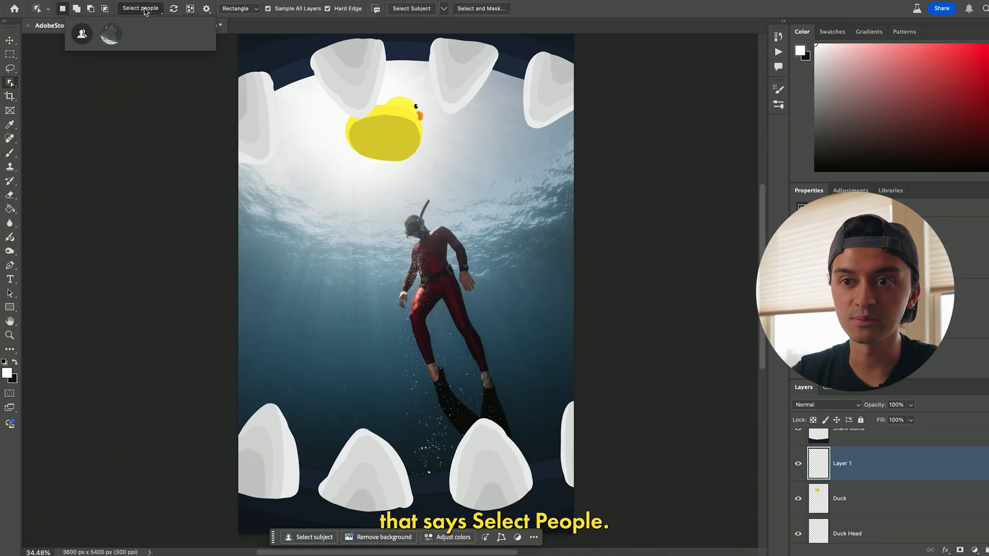
{"action": "left_click", "coordinate": [82, 35]}
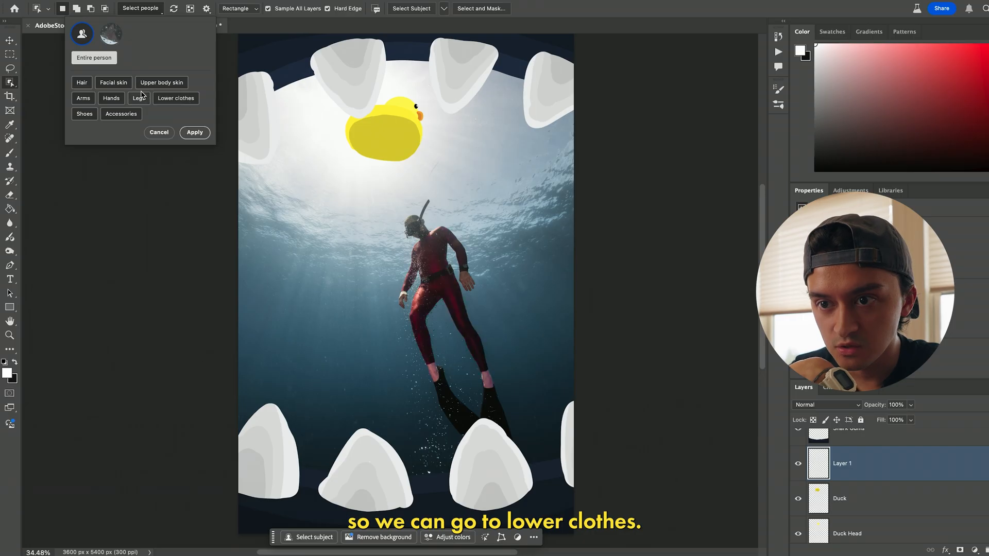
{"action": "left_click", "coordinate": [166, 102]}
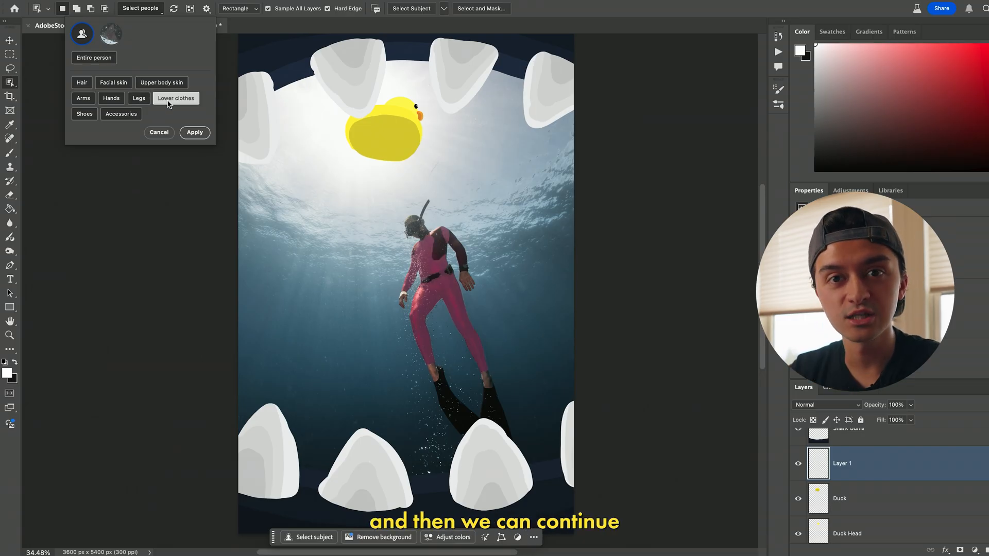
{"action": "left_click", "coordinate": [86, 100]}
{"action": "left_click", "coordinate": [155, 83]}
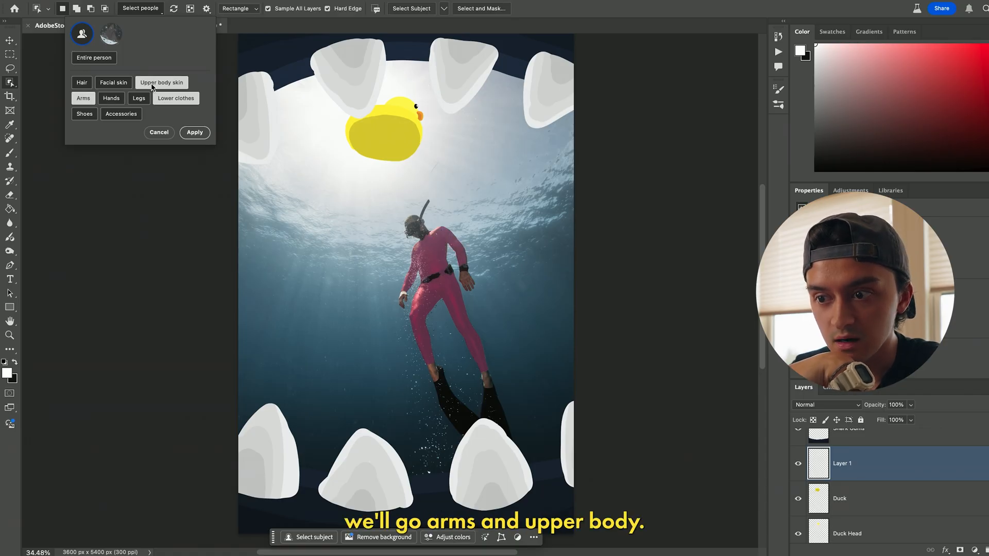
{"action": "left_click", "coordinate": [181, 99]}
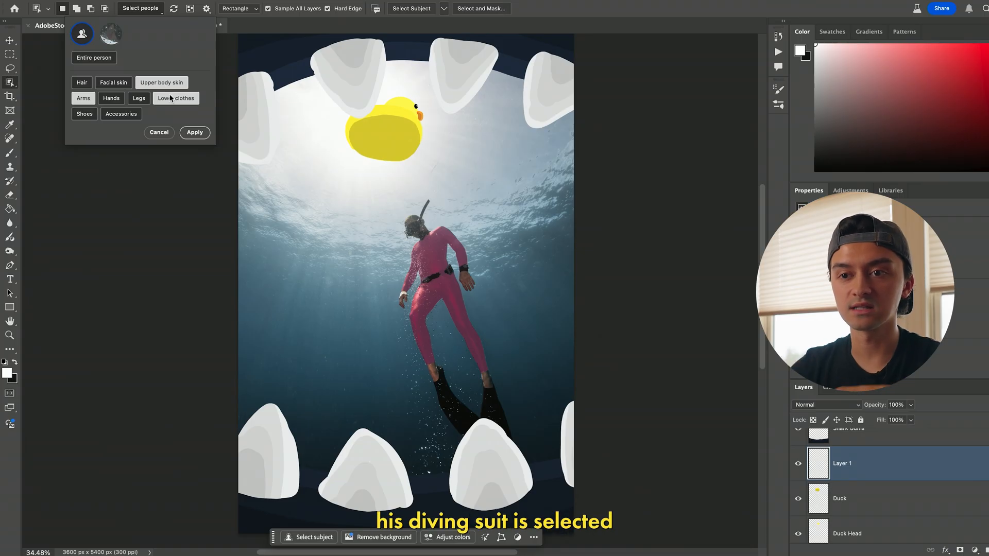
{"action": "left_click", "coordinate": [194, 133]}
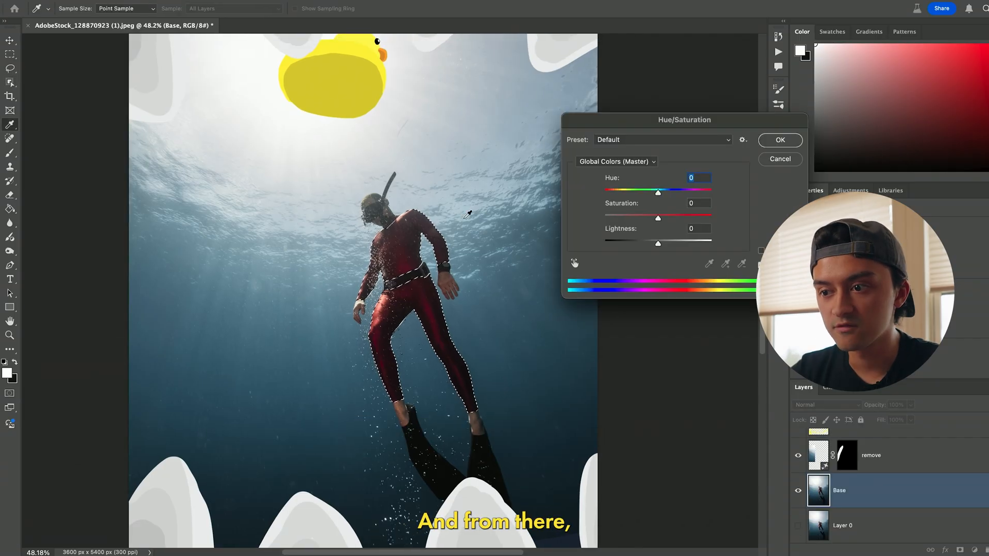
Recolour the diver's suit yellow with Hue/Saturation on the Base layer, and fine-tune the image's yellow-green tones with Adjust colors
{"action": "left_click_drag", "start_coordinate": [658, 193], "coordinate": [694, 219]}
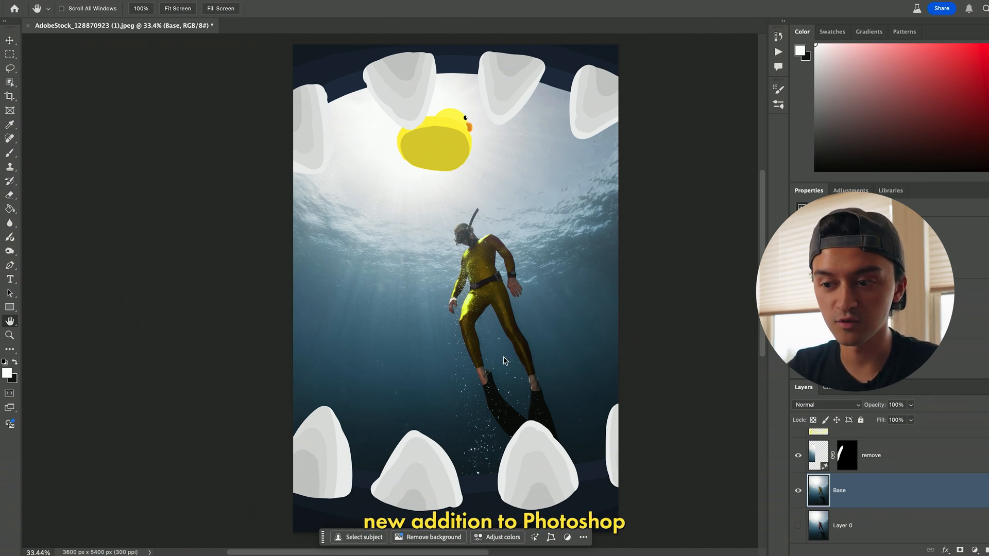
{"action": "left_click", "coordinate": [501, 537]}
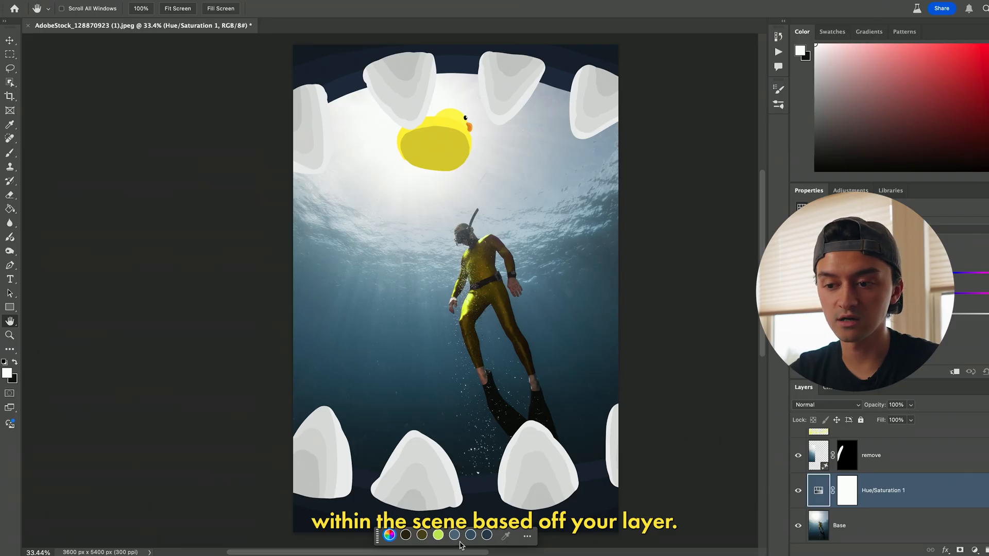
{"action": "left_click", "coordinate": [438, 535]}
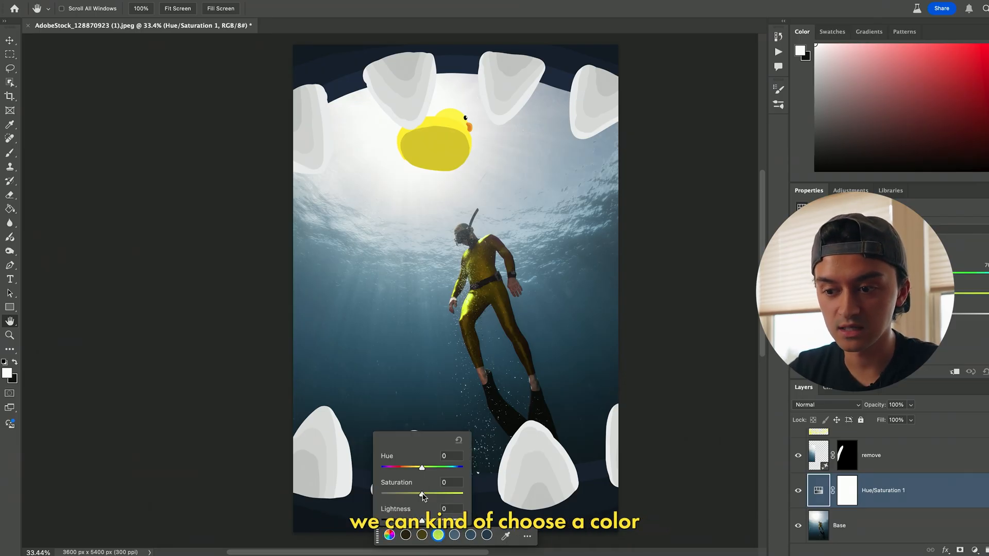
{"action": "left_click_drag", "start_coordinate": [415, 494], "coordinate": [426, 472]}
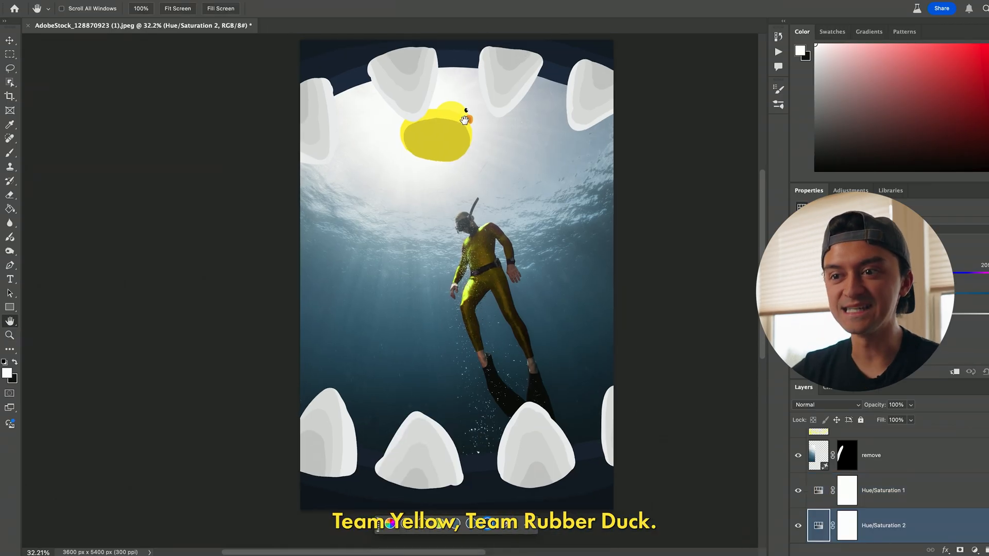
{"action": "left_click_drag", "start_coordinate": [479, 160], "coordinate": [476, 165]}
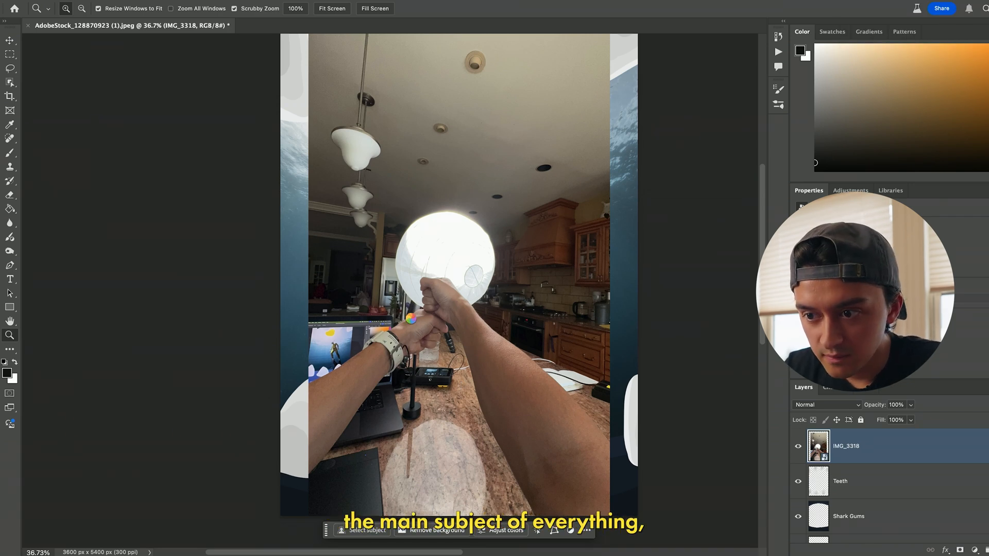
Subtract the glowing lantern from the hands selection on the IMG_3318 layer with a 200 px brush in Select and Mask
{"action": "left_click_drag", "start_coordinate": [443, 352], "coordinate": [492, 352]}
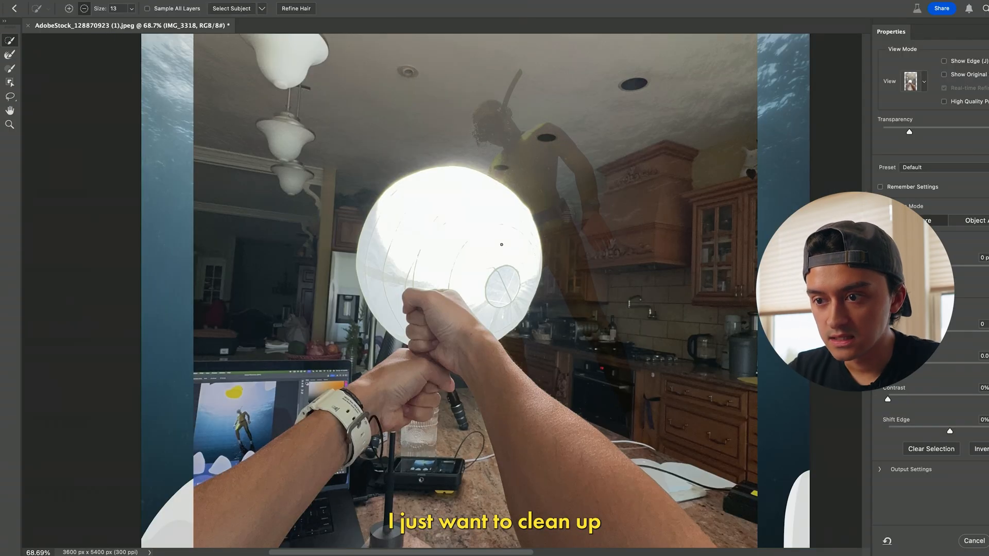
{"action": "key", "text": "bracketright"}
{"action": "key", "text": "bracketright"}
{"action": "key", "text": "bracketright"}
{"action": "key", "text": "bracketright"}
{"action": "key", "text": "bracketright"}
{"action": "key", "text": "bracketright"}
{"action": "key", "text": "bracketright"}
{"action": "key", "text": "bracketright"}
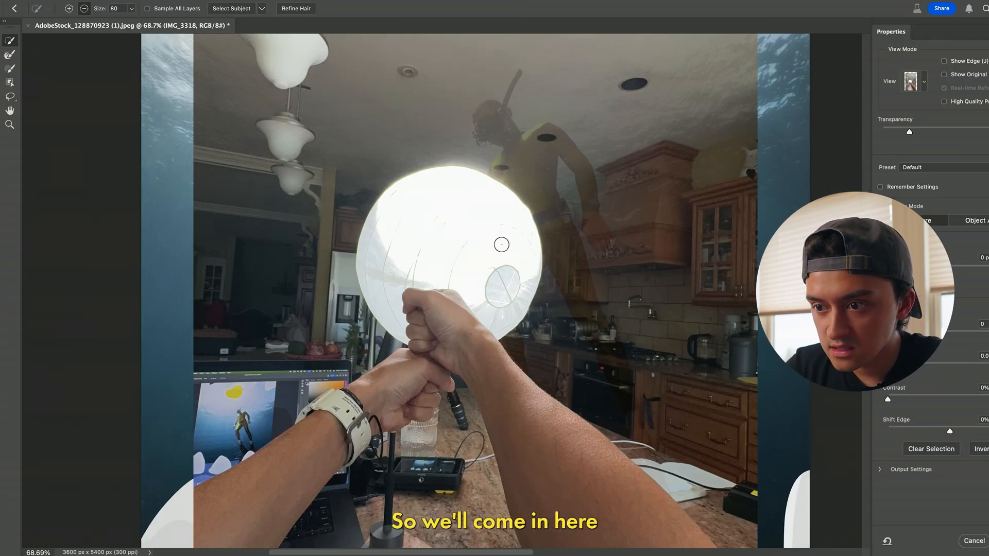
{"action": "left_click_drag", "start_coordinate": [501, 244], "coordinate": [522, 223]}
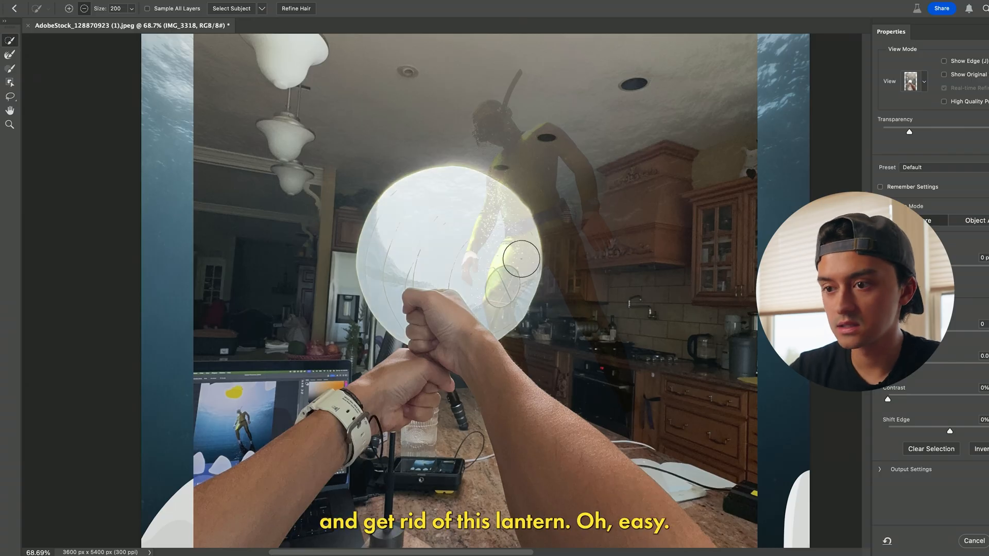
{"action": "scroll", "coordinate": [545, 283], "scroll_direction": "down", "scroll_amount": 2}
{"action": "scroll", "coordinate": [516, 243], "scroll_direction": "down", "scroll_amount": 2}
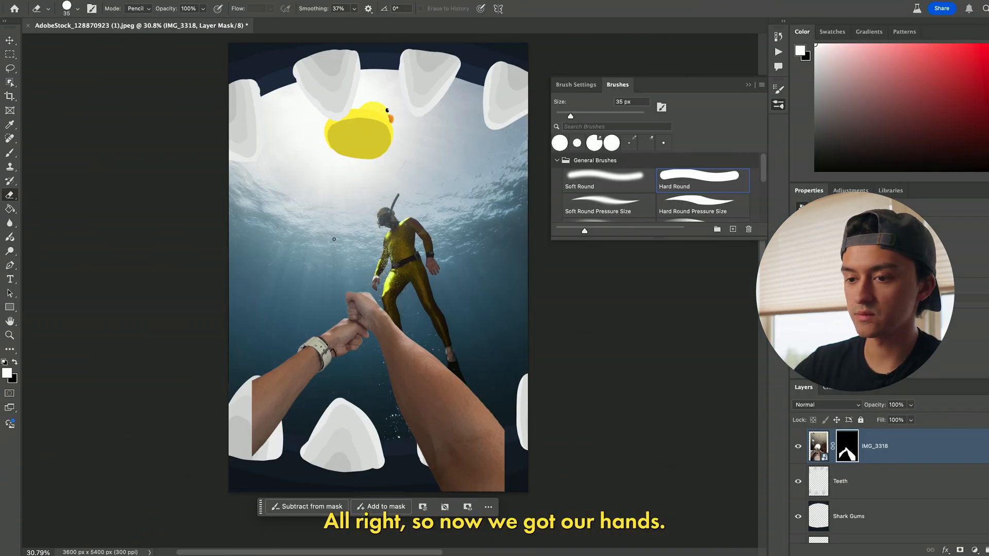
Enlarge the clasped hands on the IMG_3318 layer with Free Transform and position them so the forearms reach the canvas edges
{"action": "key", "text": "ctrl+t"}
{"action": "left_click_drag", "start_coordinate": [406, 137], "coordinate": [403, 130]}
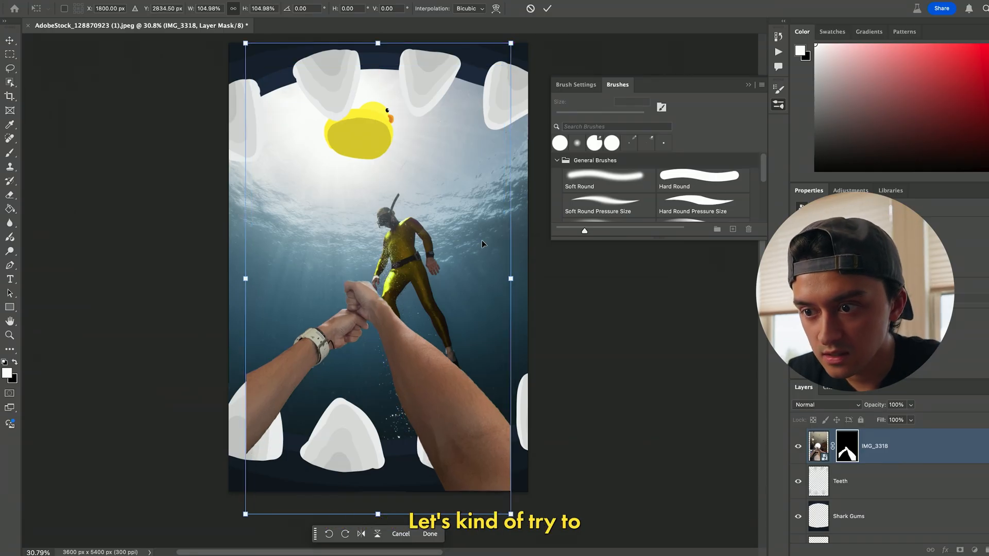
{"action": "left_click_drag", "start_coordinate": [513, 276], "coordinate": [599, 278]}
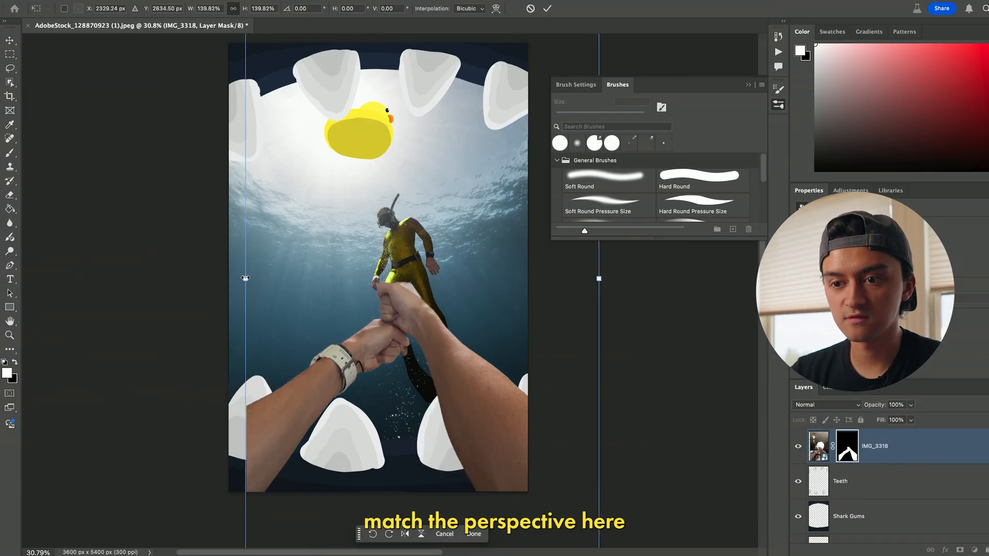
{"action": "left_click_drag", "start_coordinate": [245, 278], "coordinate": [190, 271]}
{"action": "key", "text": "Return"}
{"action": "key", "text": "ctrl+0"}
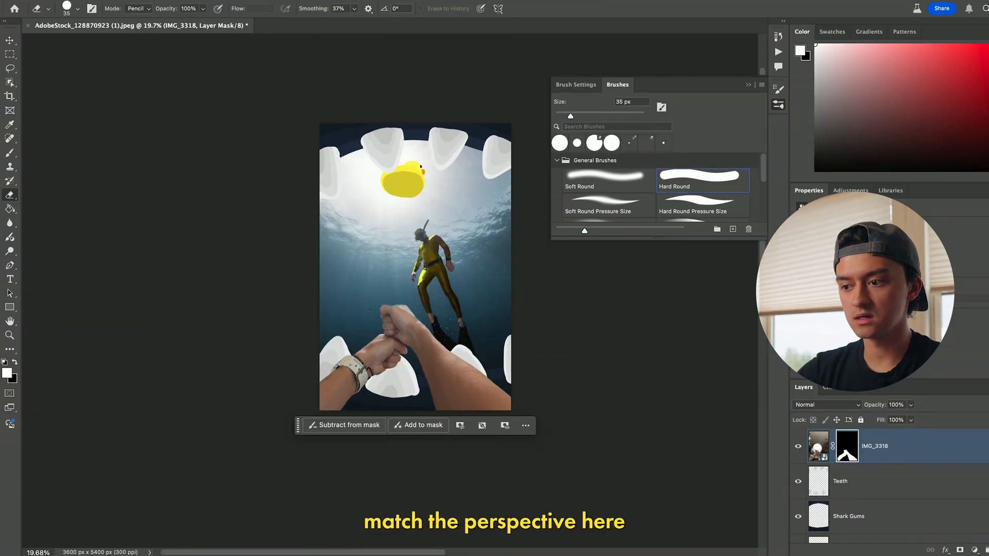
Darken the lower forearms on the IMG_3318 layer image with the Burn tool, using a 2000 px brush, Shadows range and 28% exposure
{"action": "left_click", "coordinate": [11, 224]}
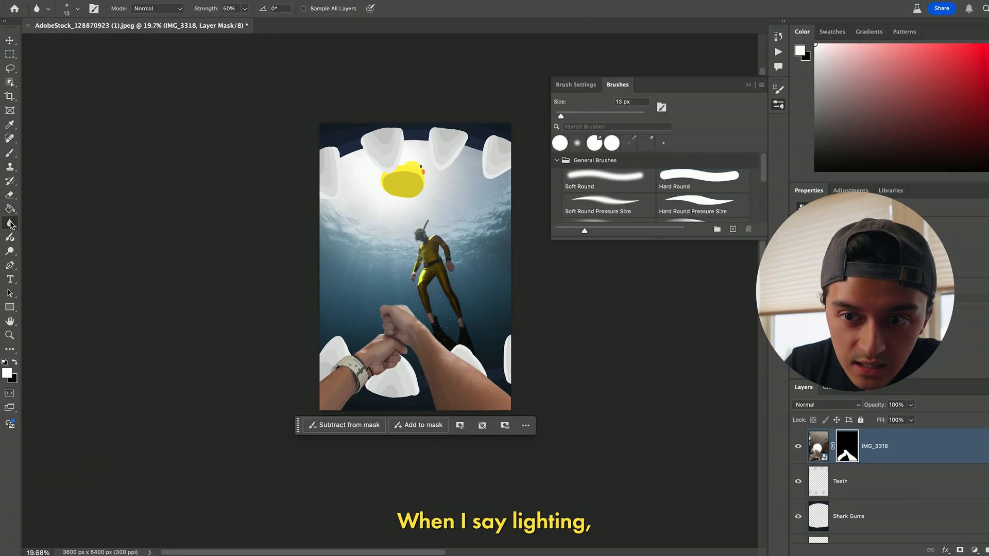
{"action": "key", "text": "shift+o"}
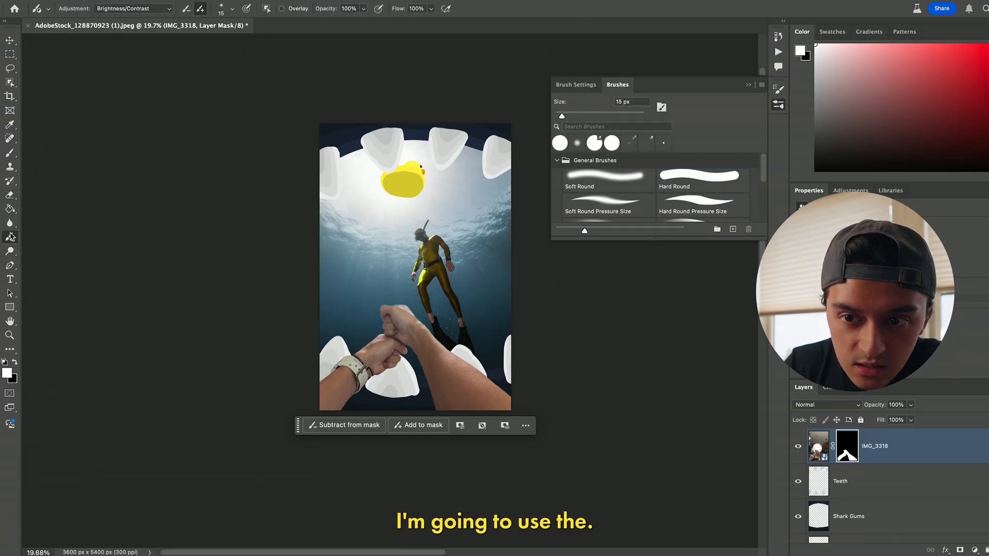
{"action": "key", "text": "ctrl+2"}
{"action": "left_click_drag", "start_coordinate": [280, 430], "coordinate": [280, 481]}
{"action": "key", "text": "z"}
{"action": "scroll", "coordinate": [362, 404], "scroll_direction": "down", "scroll_amount": 1}
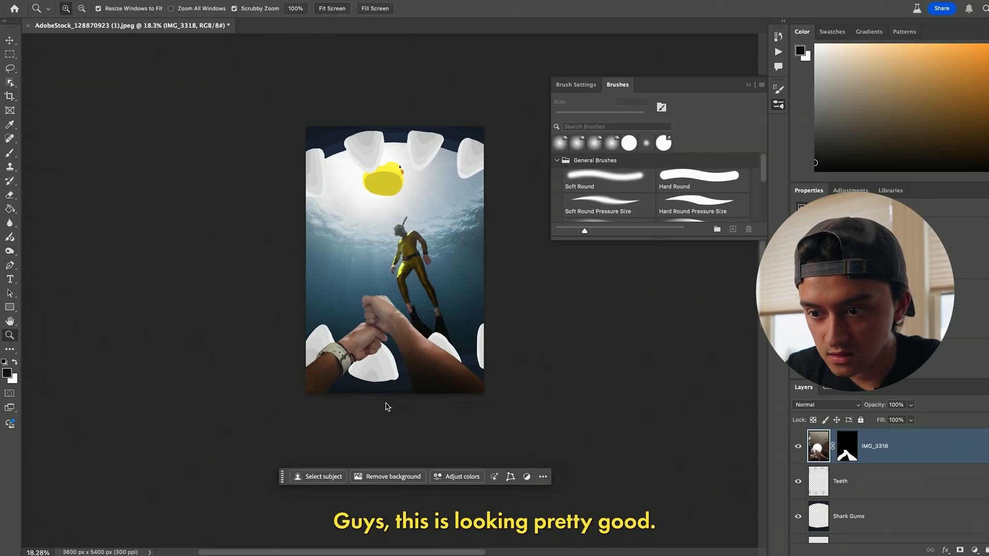
{"action": "scroll", "coordinate": [413, 409], "scroll_direction": "up", "scroll_amount": 2}
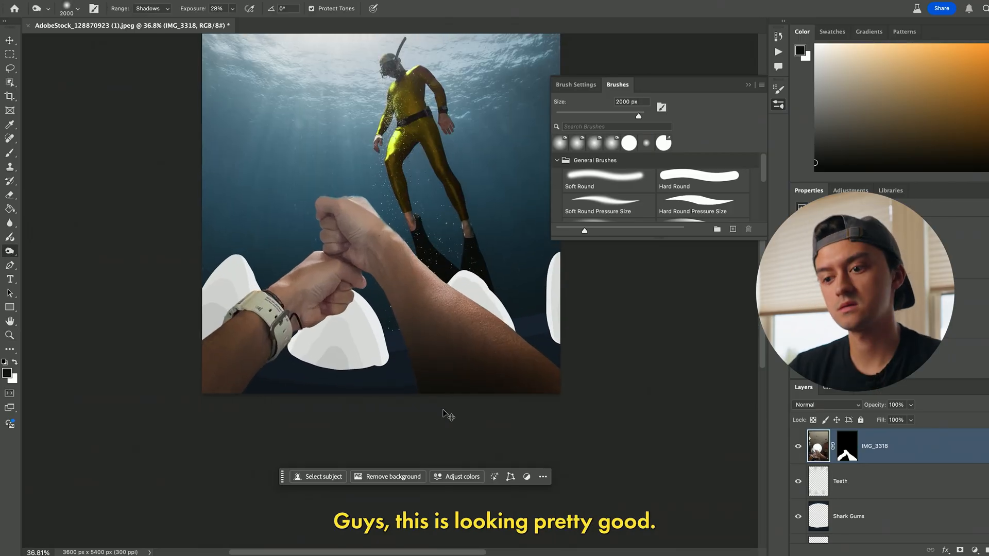
{"action": "key", "text": "o"}
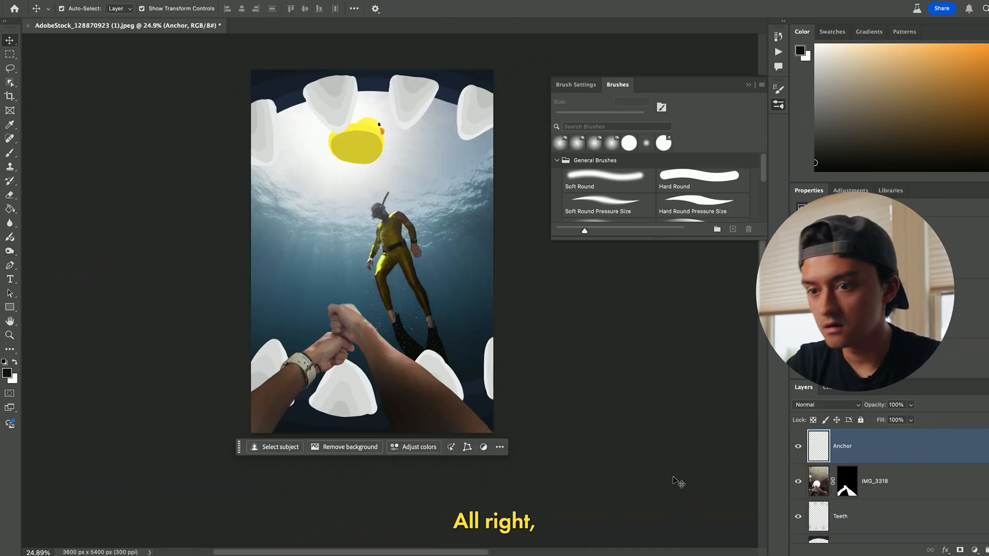
Hide the Brushes panel and examine the area between the duck and the clasped fists for the anchor's path
{"action": "key", "text": "z"}
{"action": "scroll", "coordinate": [375, 304], "scroll_direction": "up", "scroll_amount": 2}
{"action": "left_click_drag", "start_coordinate": [374, 304], "coordinate": [382, 306]}
{"action": "key", "text": "v"}
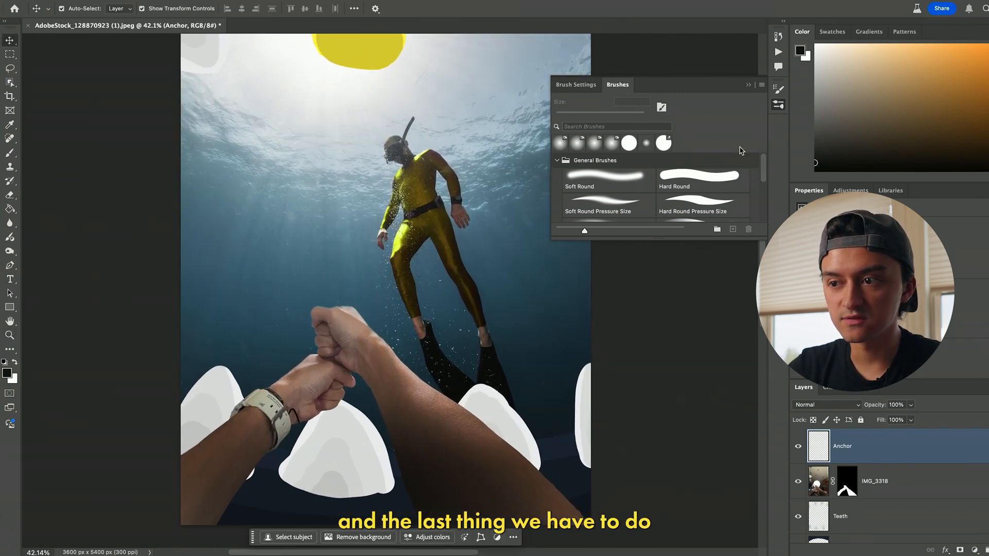
{"action": "left_click", "coordinate": [749, 85]}
{"action": "scroll", "coordinate": [469, 292], "scroll_direction": "up", "scroll_amount": 3}
{"action": "scroll", "coordinate": [469, 292], "scroll_direction": "up", "scroll_amount": 2}
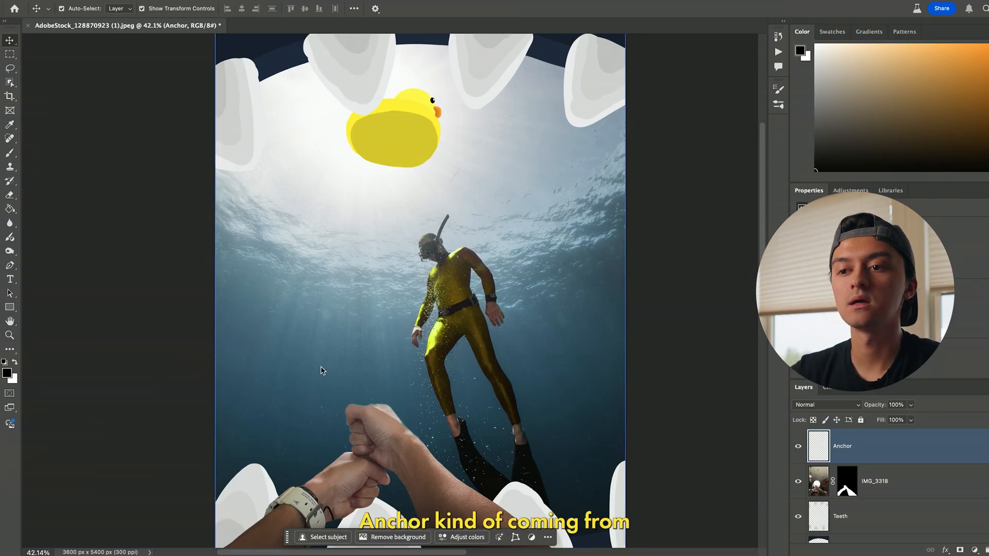
{"action": "scroll", "coordinate": [335, 366], "scroll_direction": "down", "scroll_amount": 4}
{"action": "scroll", "coordinate": [381, 360], "scroll_direction": "up", "scroll_amount": 3}
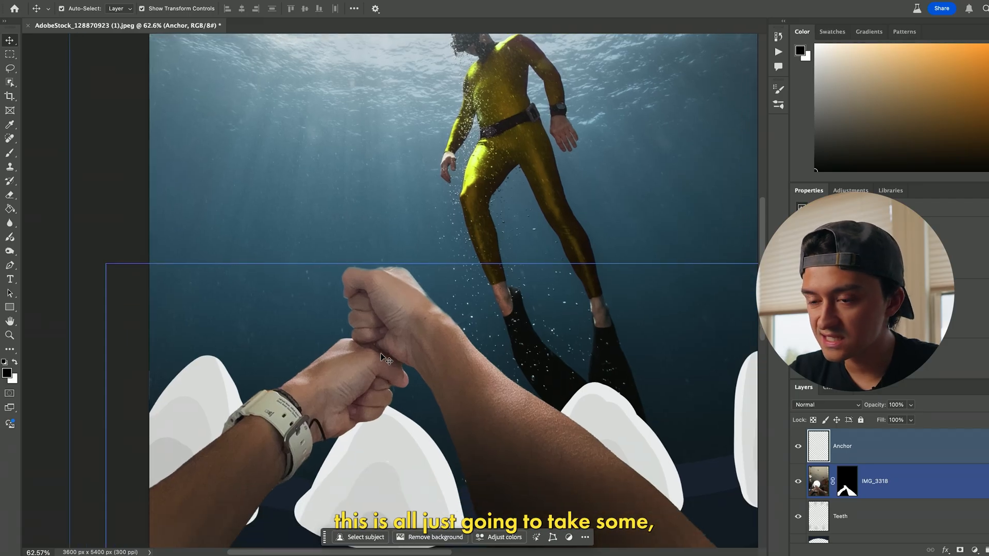
{"action": "scroll", "coordinate": [383, 358], "scroll_direction": "right", "scroll_amount": 1}
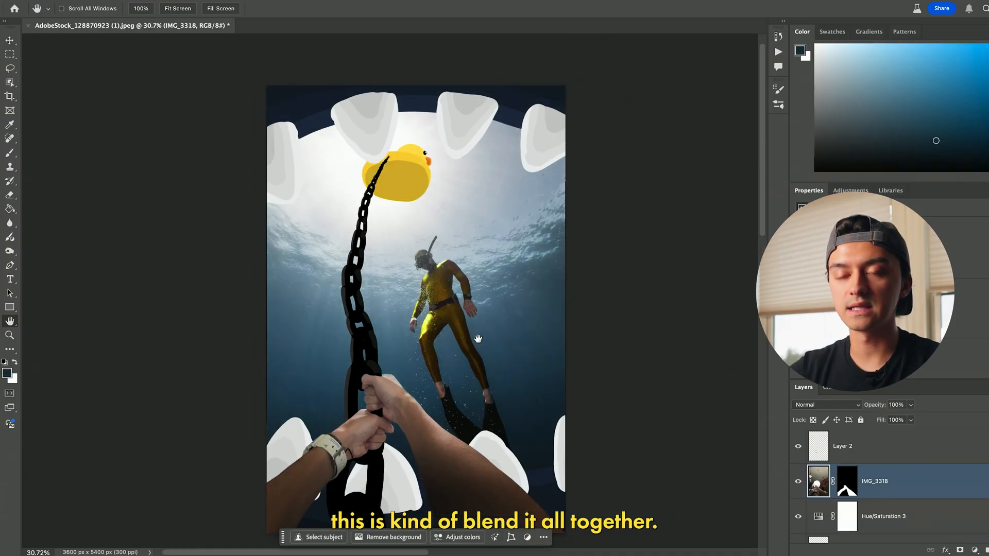
Open the Image Size settings for the composite and set the resolution to 16
{"action": "scroll", "coordinate": [478, 338], "scroll_direction": "down", "scroll_amount": 2}
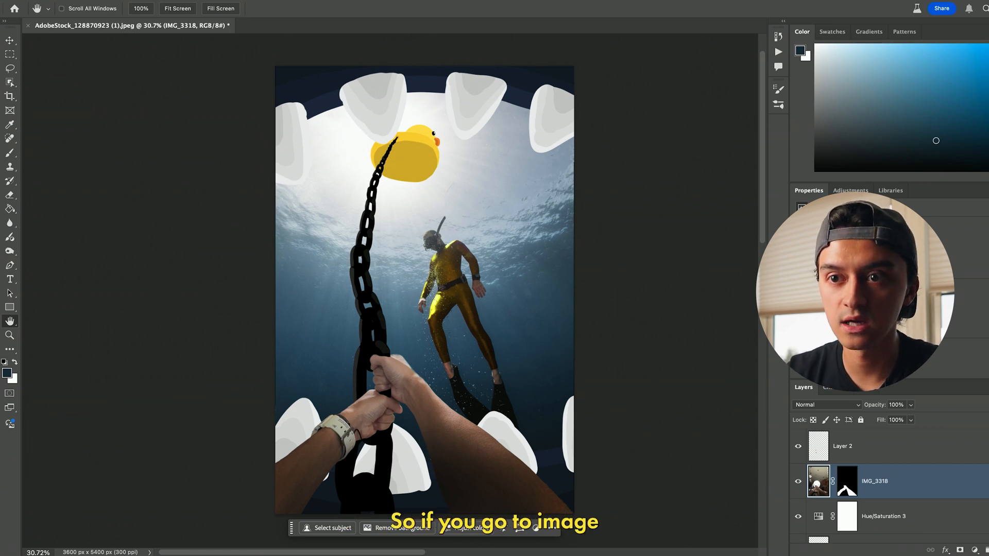
{"action": "left_click", "coordinate": [160, 1]}
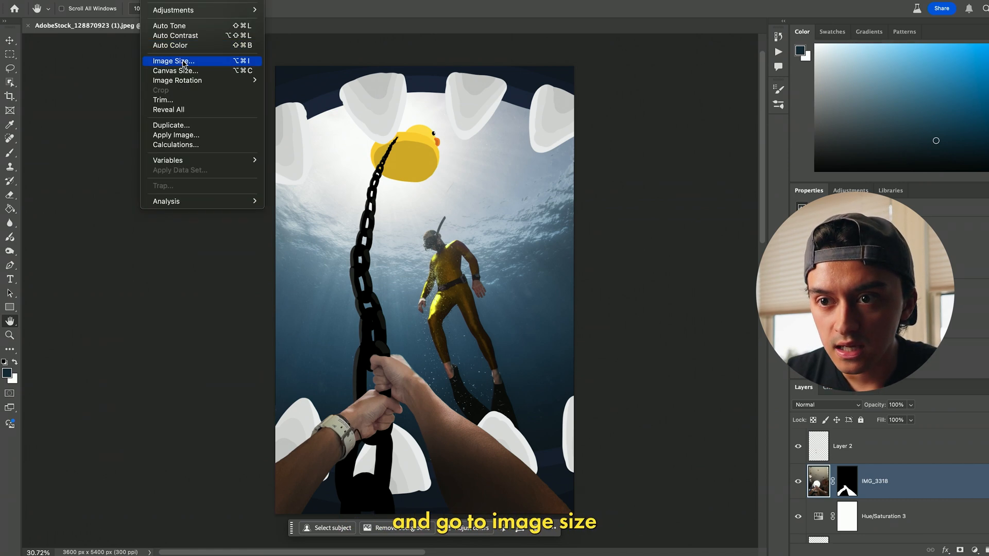
{"action": "left_click", "coordinate": [184, 61]}
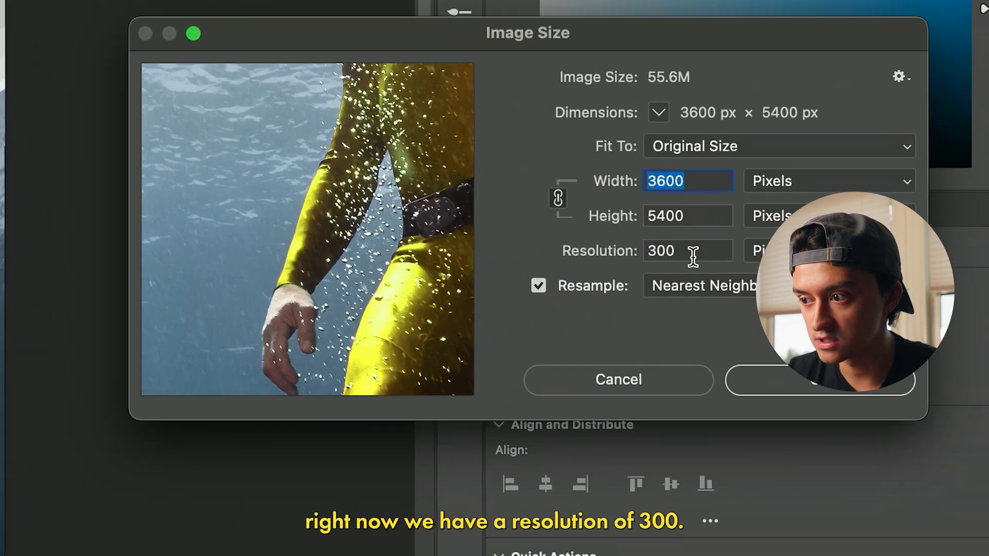
{"action": "left_click", "coordinate": [733, 237]}
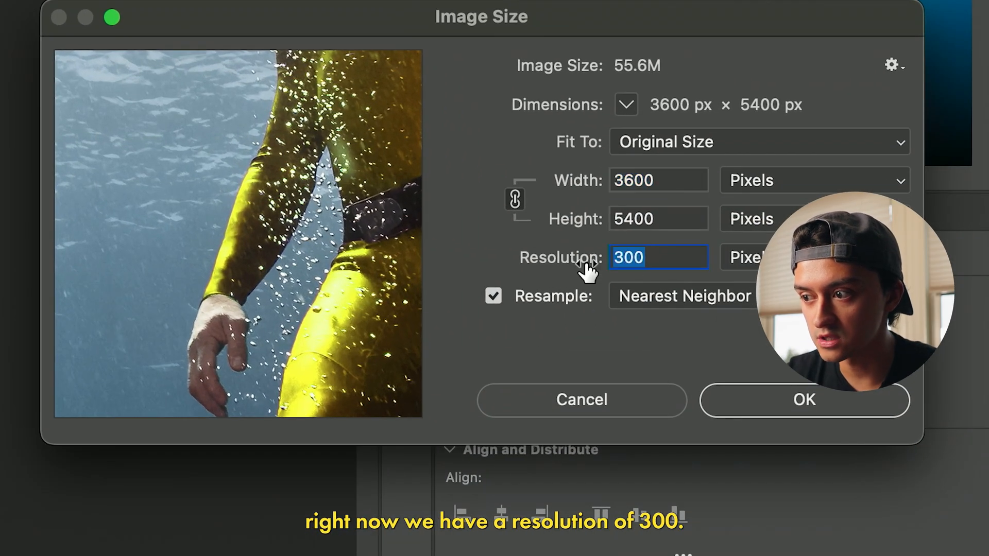
{"action": "type", "text": "16"}
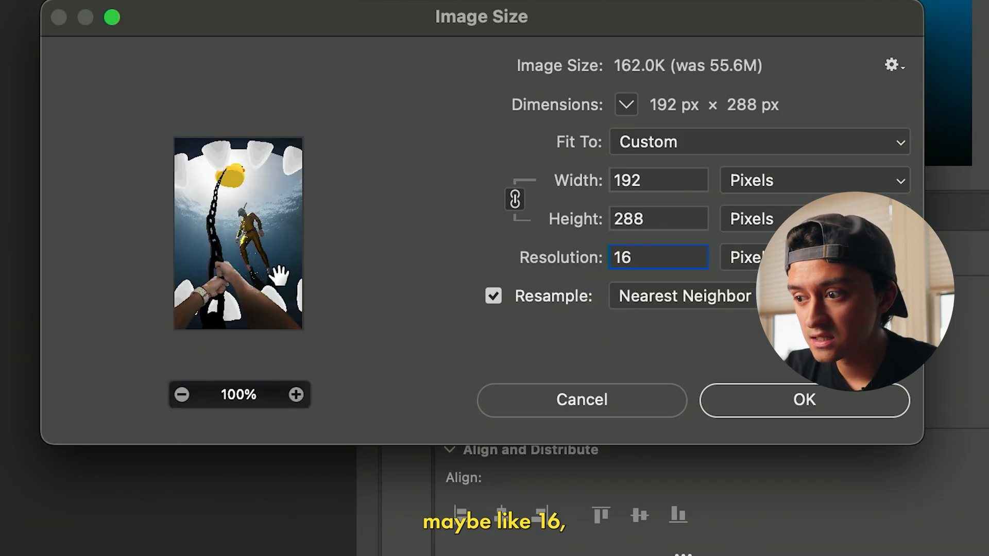
Examine the pixelation of the diver, chain, teeth and duck in the magnified Image Size preview
{"action": "left_click", "coordinate": [295, 394]}
{"action": "left_click_drag", "start_coordinate": [315, 266], "coordinate": [206, 221]}
{"action": "left_click", "coordinate": [294, 395]}
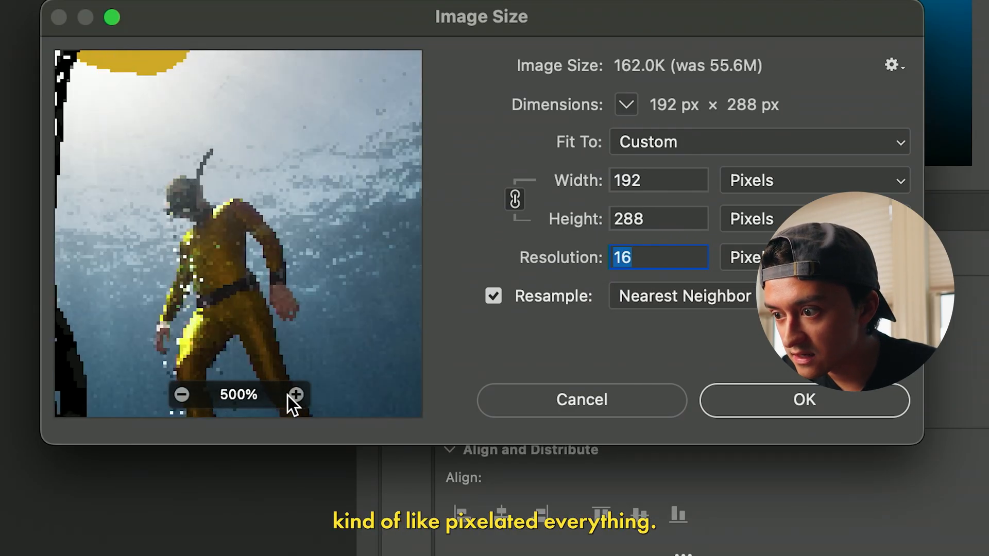
{"action": "left_click", "coordinate": [295, 395]}
{"action": "left_click_drag", "start_coordinate": [298, 269], "coordinate": [167, 159]}
{"action": "left_click_drag", "start_coordinate": [246, 281], "coordinate": [469, 120]}
{"action": "left_click_drag", "start_coordinate": [273, 212], "coordinate": [177, 545]}
{"action": "left_click_drag", "start_coordinate": [250, 270], "coordinate": [253, 430]}
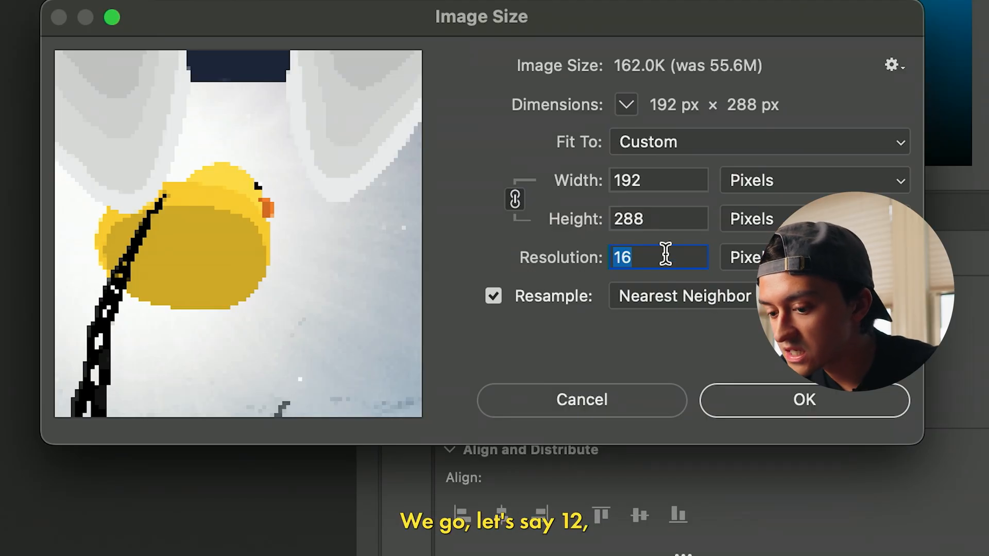
Try a resolution of 12 for the image
{"action": "type", "text": "12"}
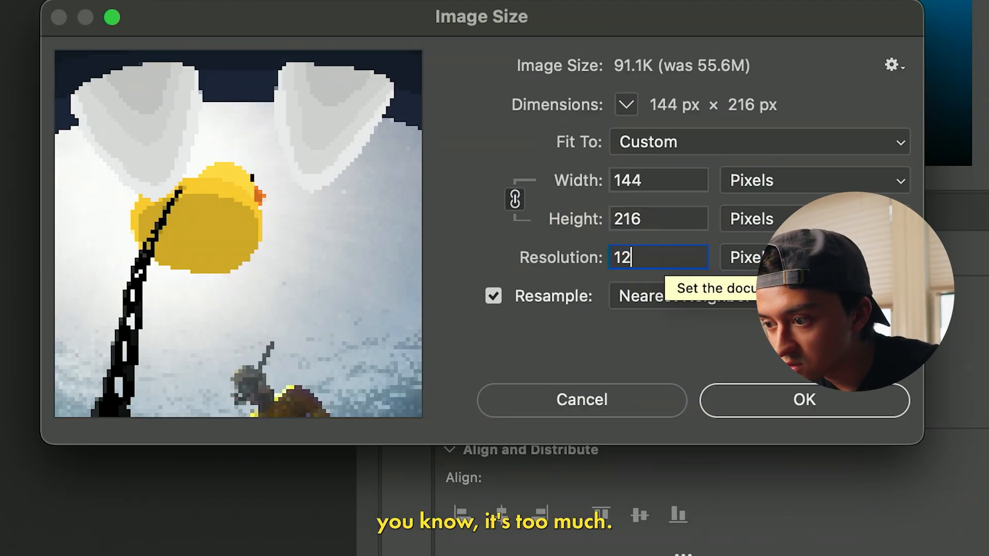
{"action": "key", "text": "BackSpace"}
{"action": "key", "text": "BackSpace"}
{"action": "type", "text": "3"}
{"action": "key", "text": "BackSpace"}
Downsample the image to a resolution of 20 using Nearest Neighbor resampling, checking the preview before applying
{"action": "type", "text": "20"}
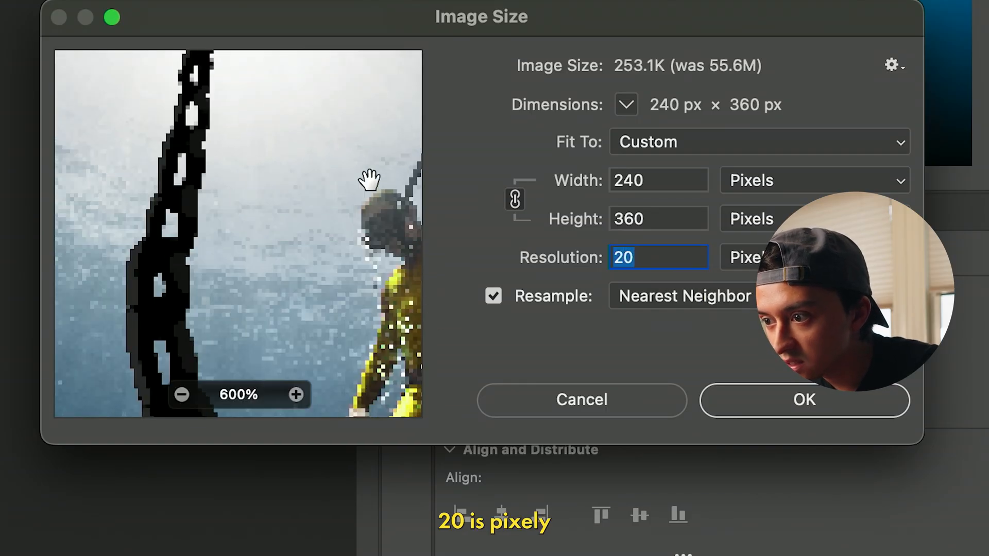
{"action": "left_click_drag", "start_coordinate": [371, 189], "coordinate": [283, 517]}
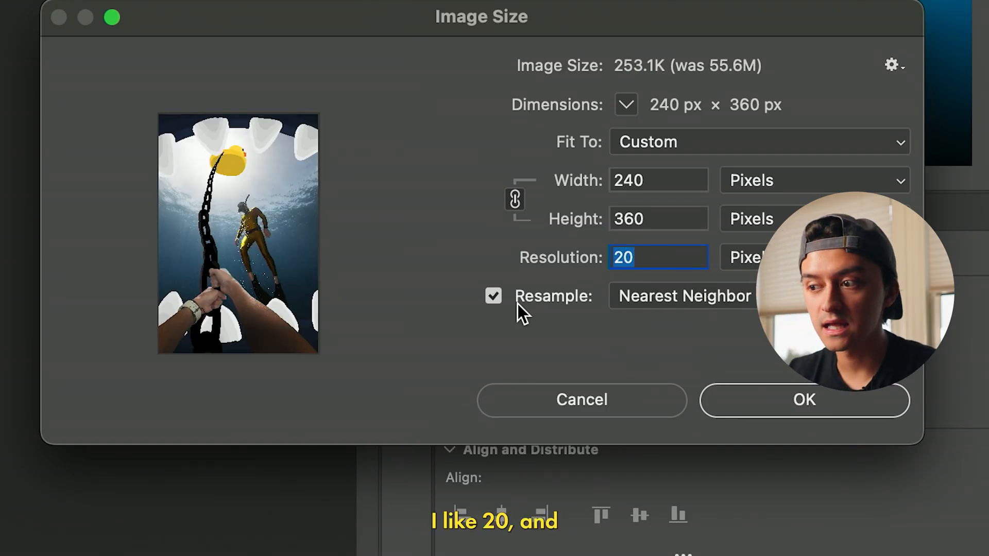
{"action": "left_click", "coordinate": [651, 307]}
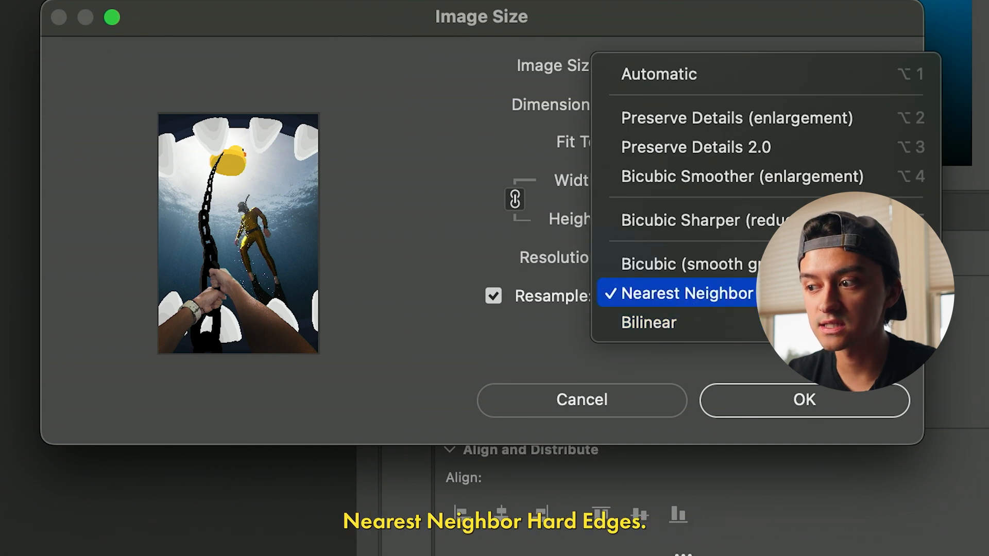
{"action": "left_click", "coordinate": [792, 397]}
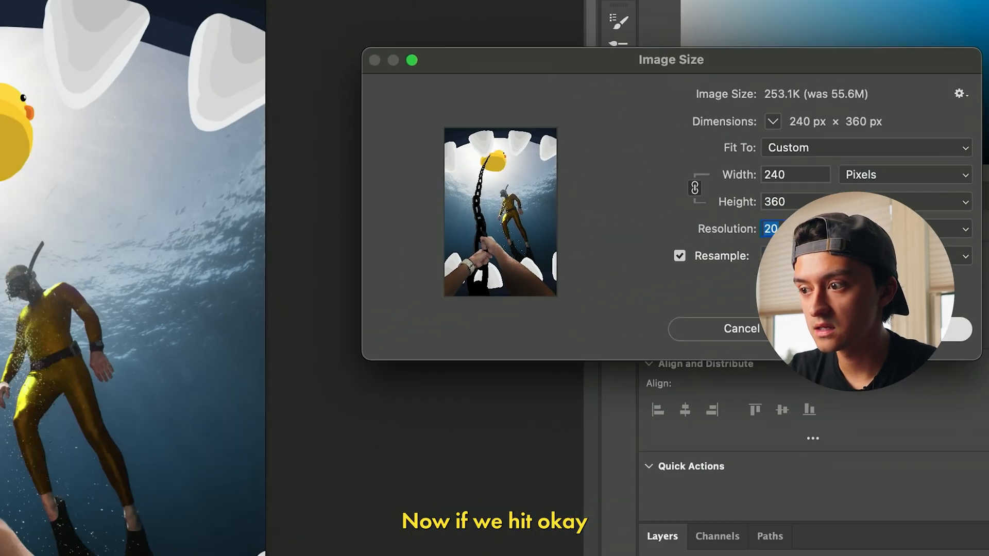
{"action": "left_click", "coordinate": [830, 400]}
{"action": "left_click_drag", "start_coordinate": [313, 107], "coordinate": [393, 216]}
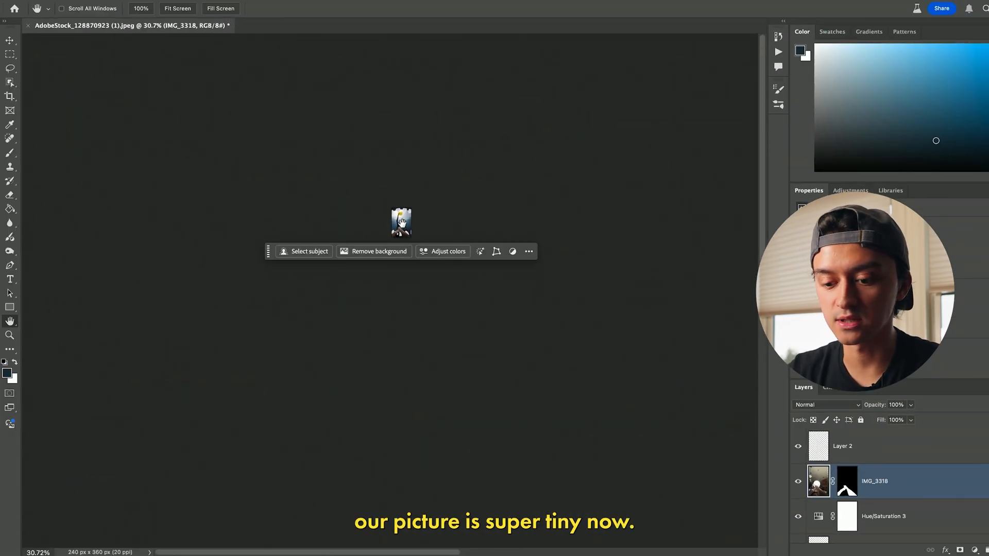
Resample the reduced image back up to 3600 × 5400 px at a resolution of 300 with Nearest Neighbor (hard edges)
{"action": "left_click", "coordinate": [155, 0]}
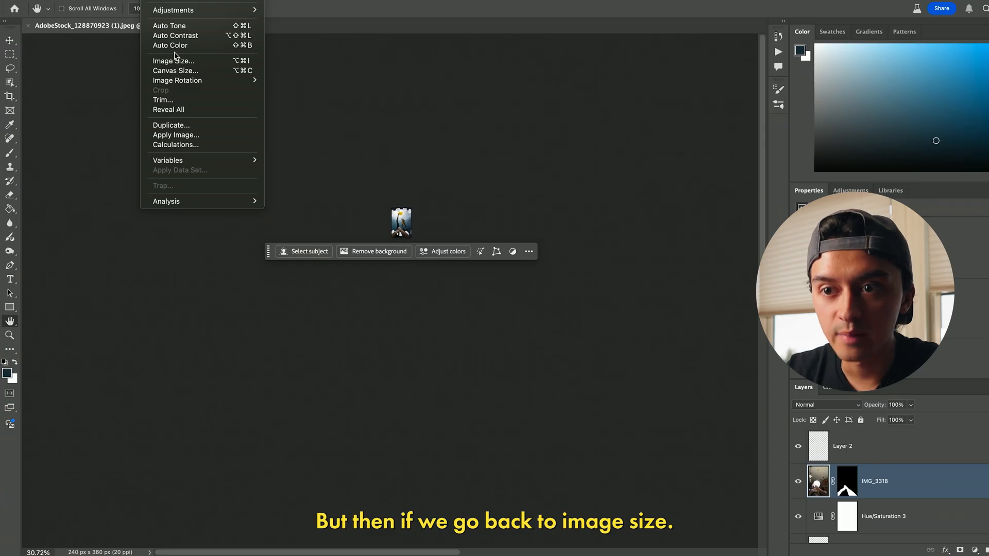
{"action": "left_click", "coordinate": [175, 61]}
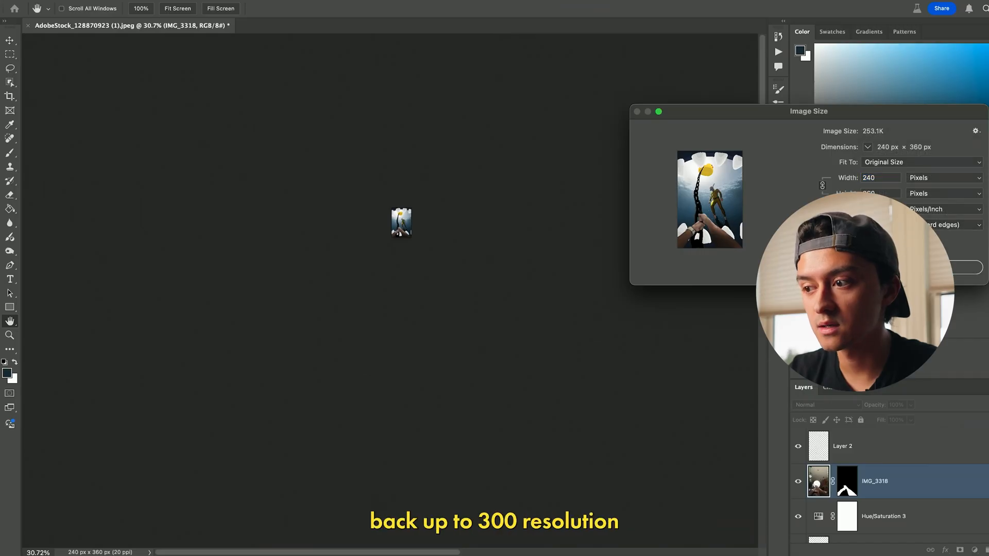
{"action": "type", "text": "3"}
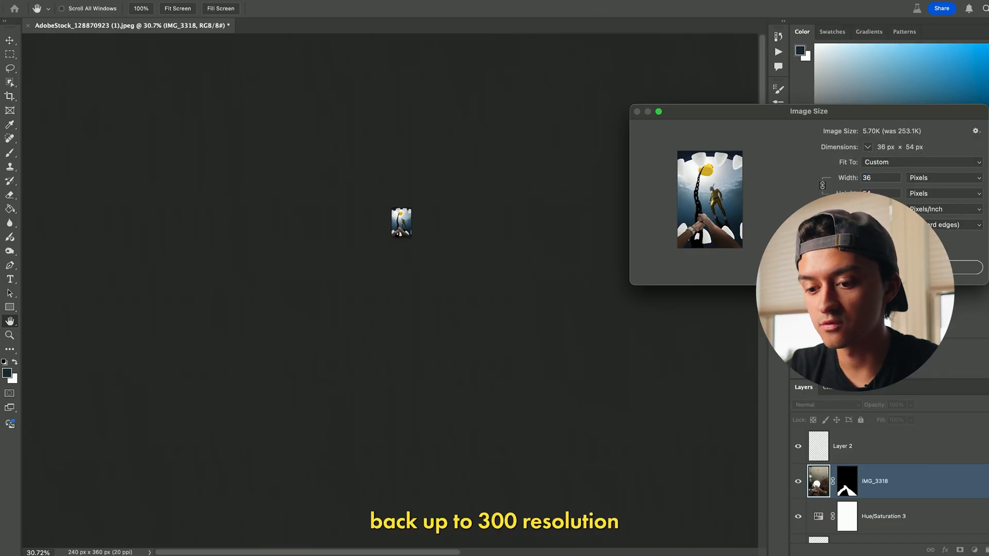
{"action": "type", "text": "60"}
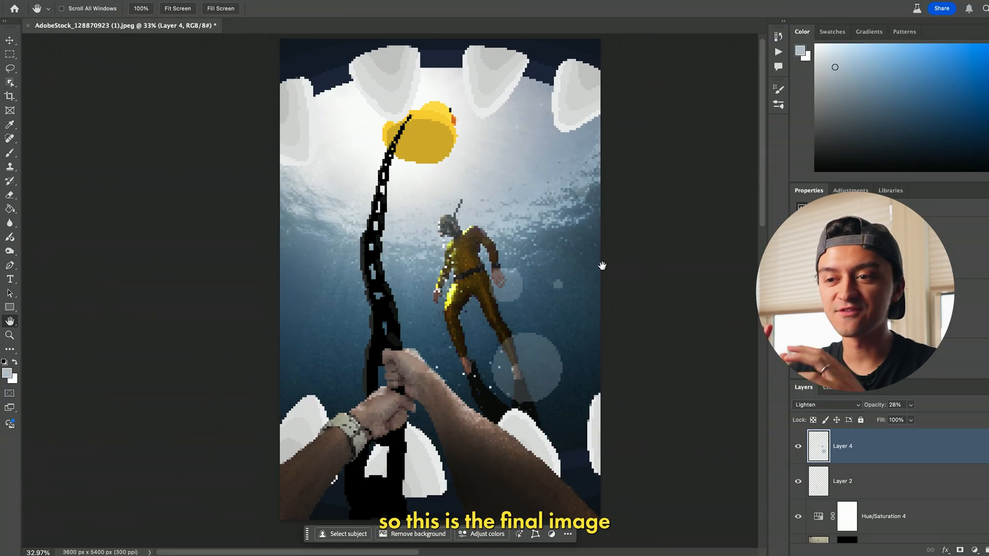
{"action": "left_click_drag", "start_coordinate": [602, 266], "coordinate": [599, 265]}
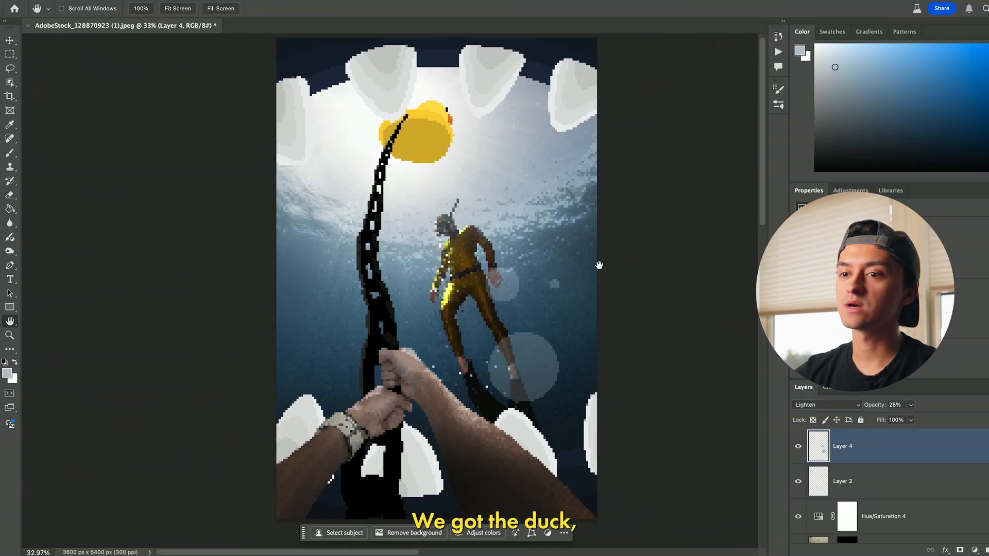